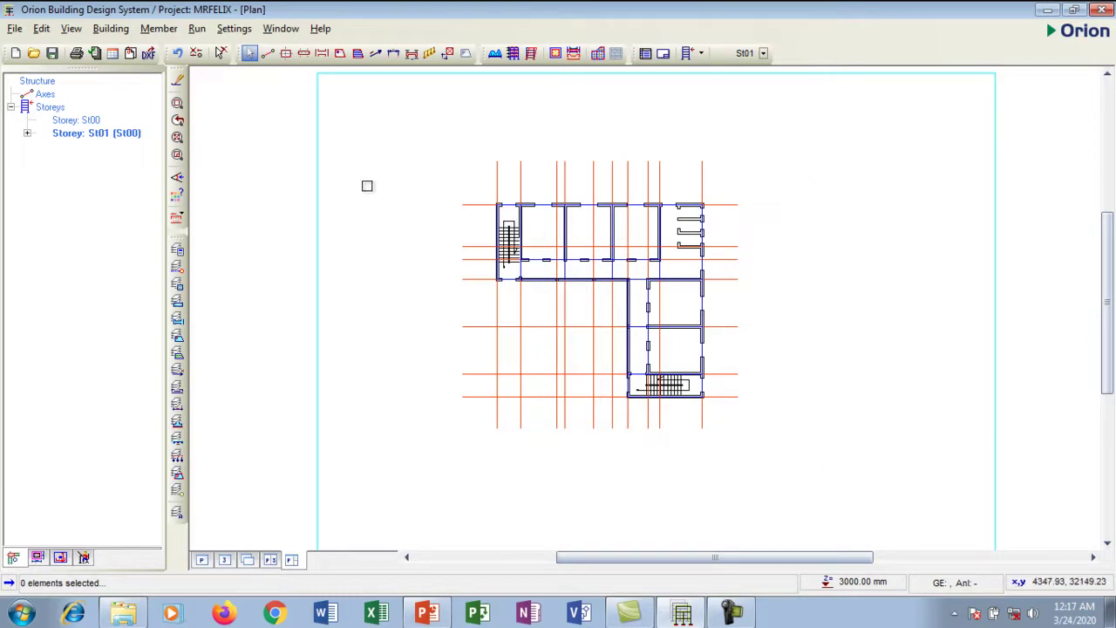
Open the Settings menu over the MRFELIX St01 storey plan
left_click(234, 28)
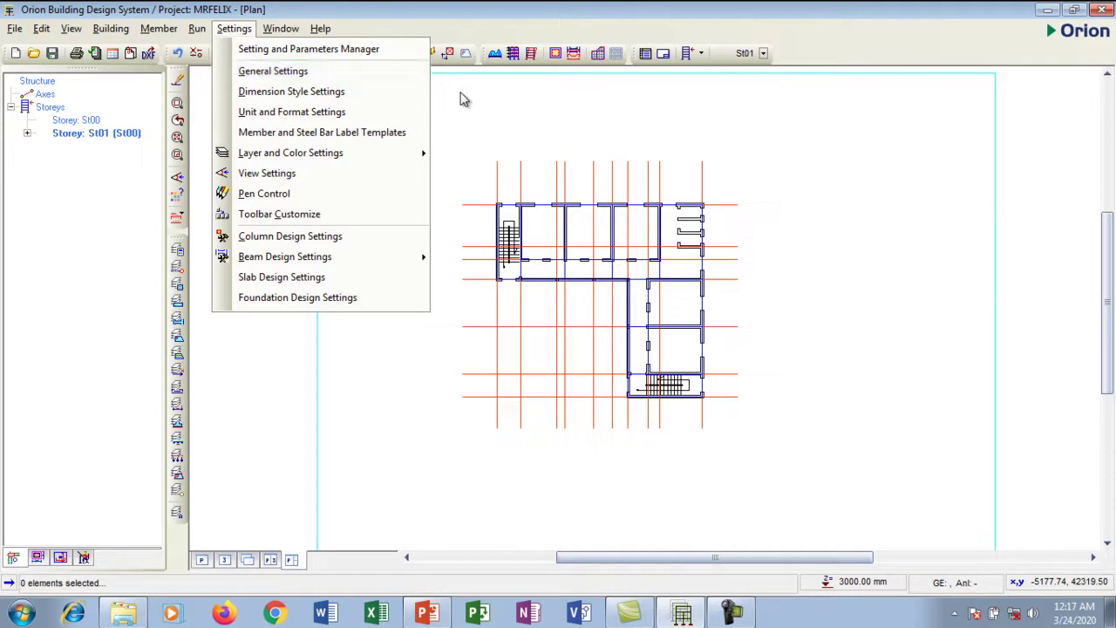
Dismiss the Settings menu and answer Yes to the warning to save the project changes
left_click(497, 112)
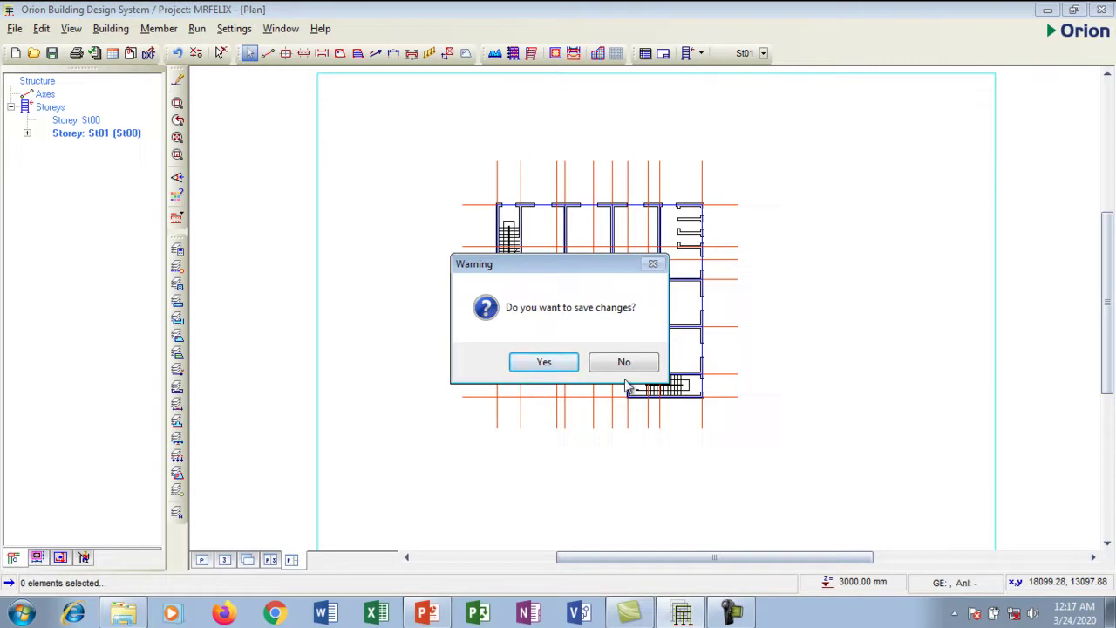
left_click_drag(548, 273, 499, 190)
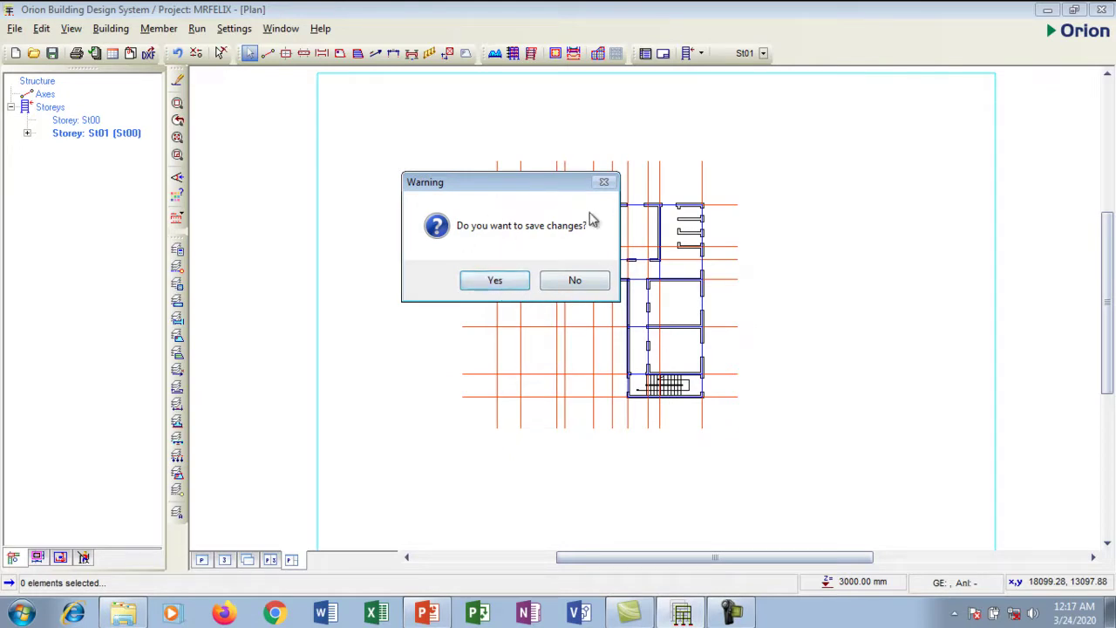
left_click(495, 280)
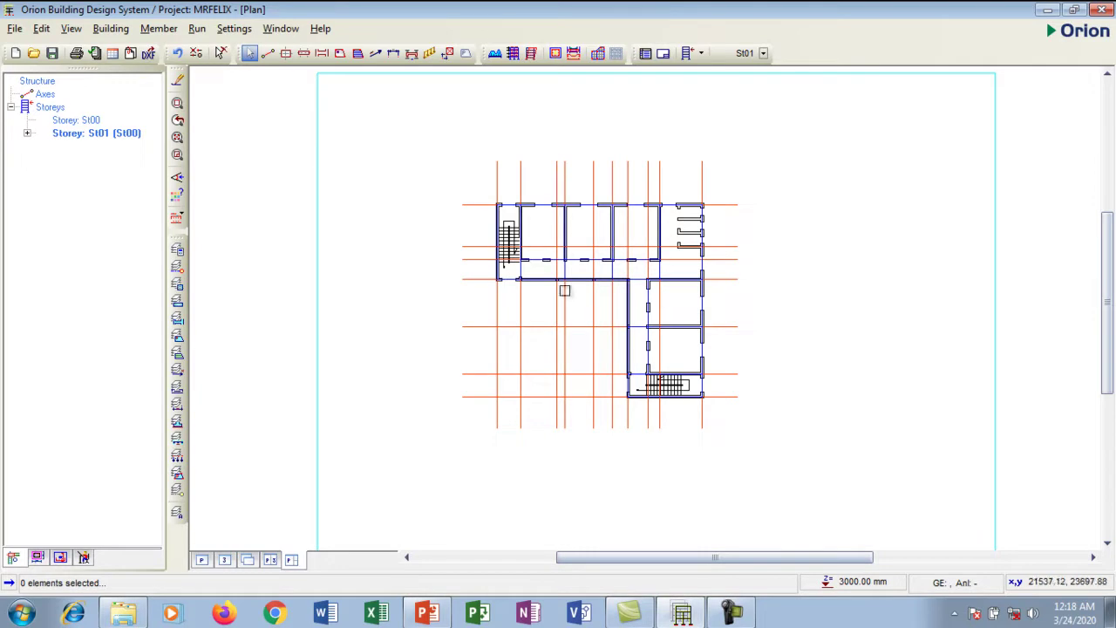
left_click(268, 53)
left_click_drag(293, 117, 379, 105)
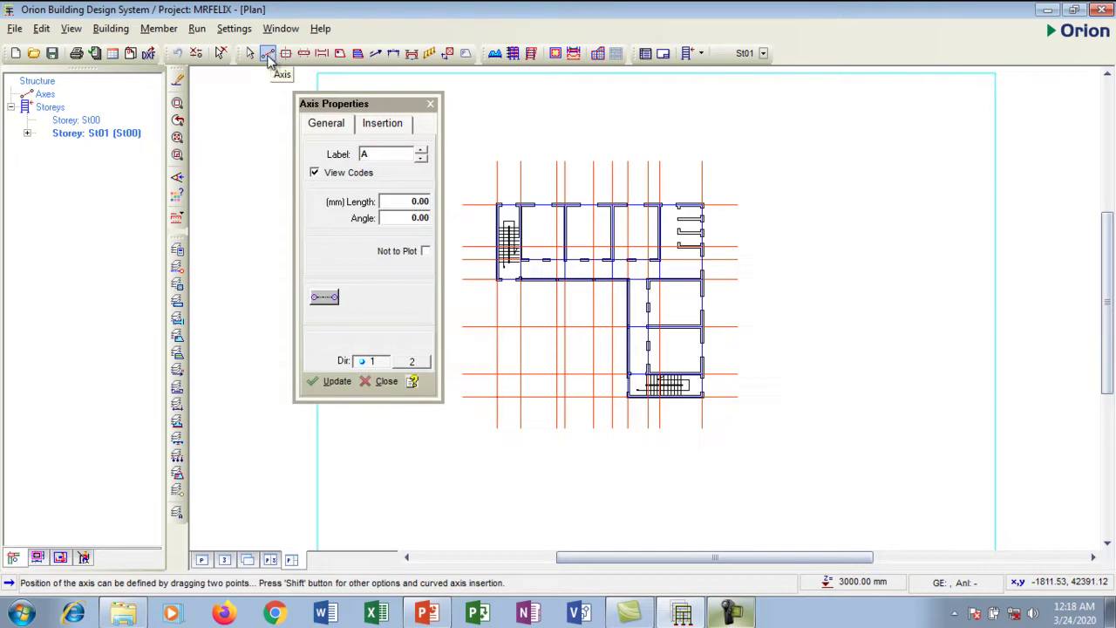
left_click_drag(345, 104, 348, 105)
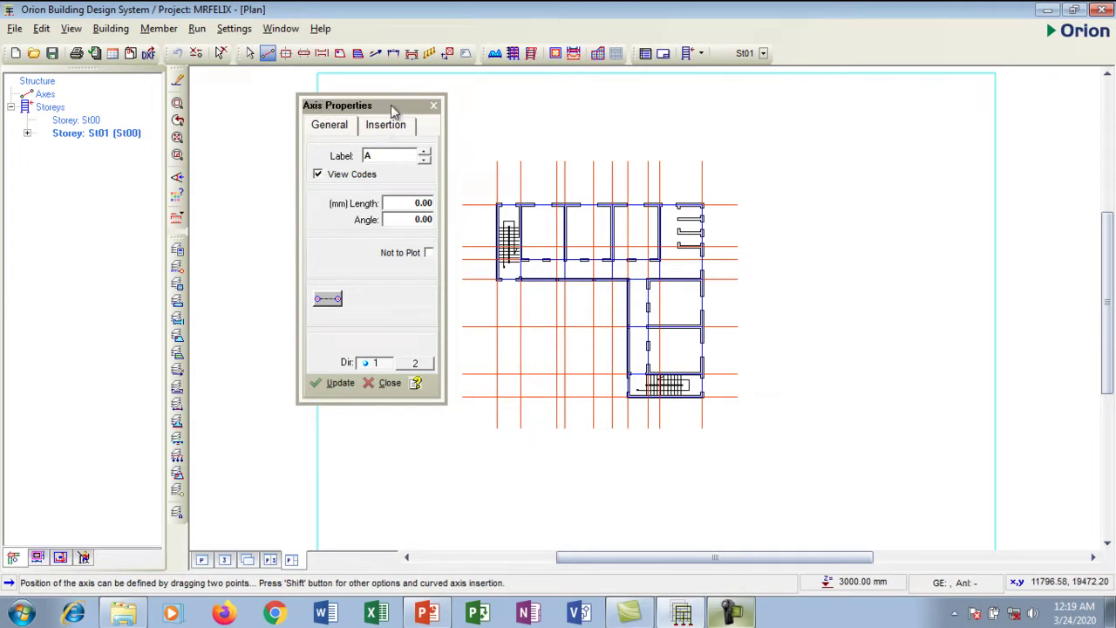
left_click_drag(391, 108, 318, 113)
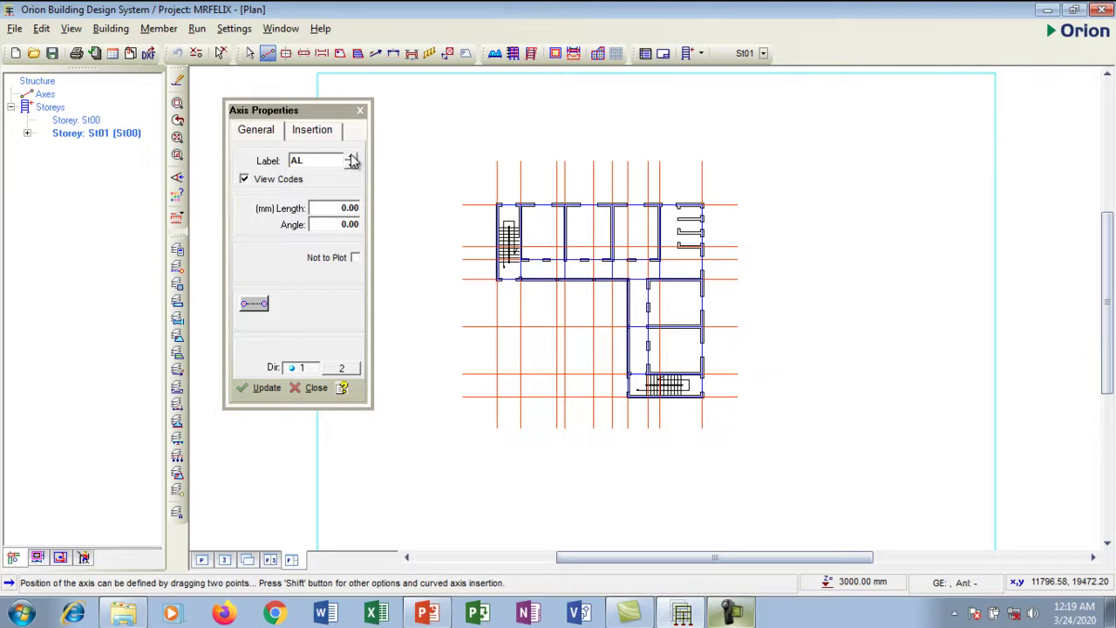
left_click(359, 112)
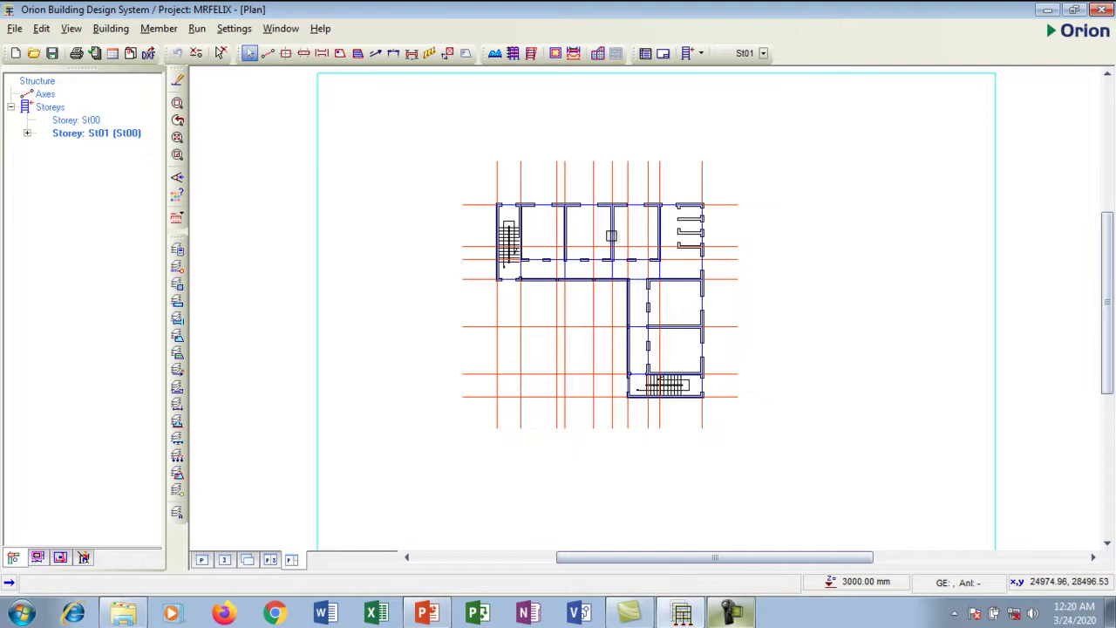
Draw grid axis 1 along the plan's left wall as a 23366.85 mm line at 90°
left_click(268, 53)
left_click_drag(308, 102, 355, 104)
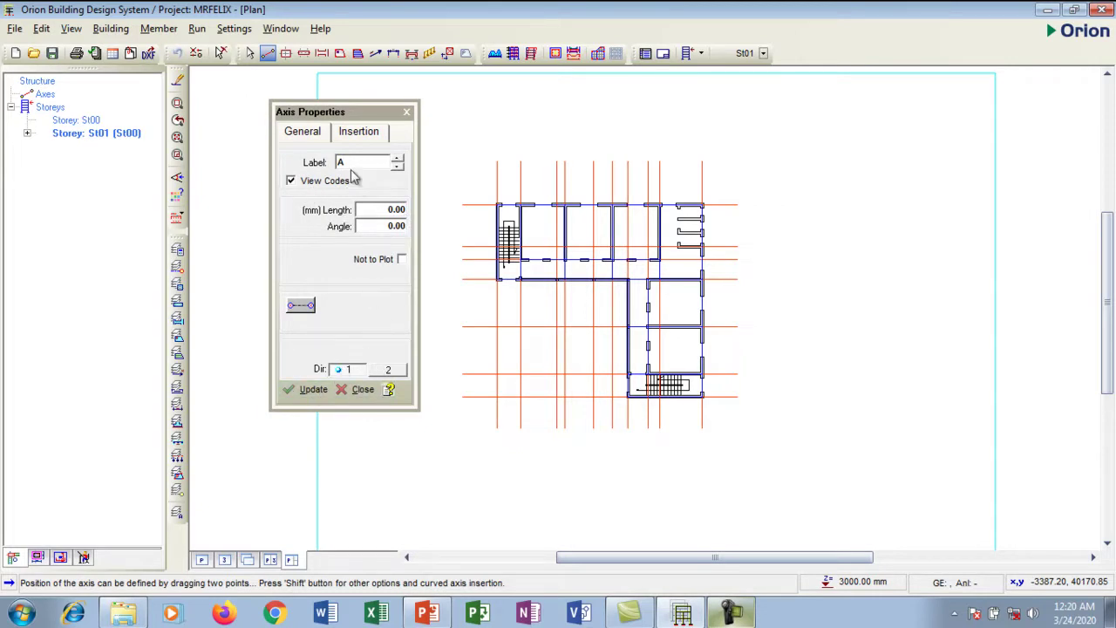
left_click_drag(352, 112, 323, 117)
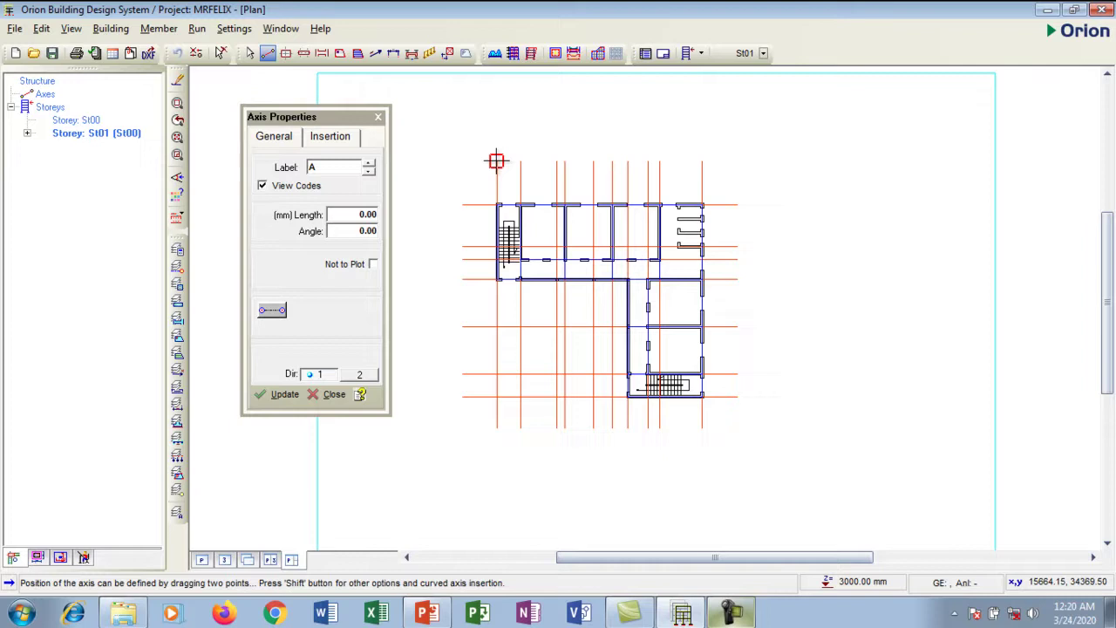
left_click_drag(496, 161, 496, 427)
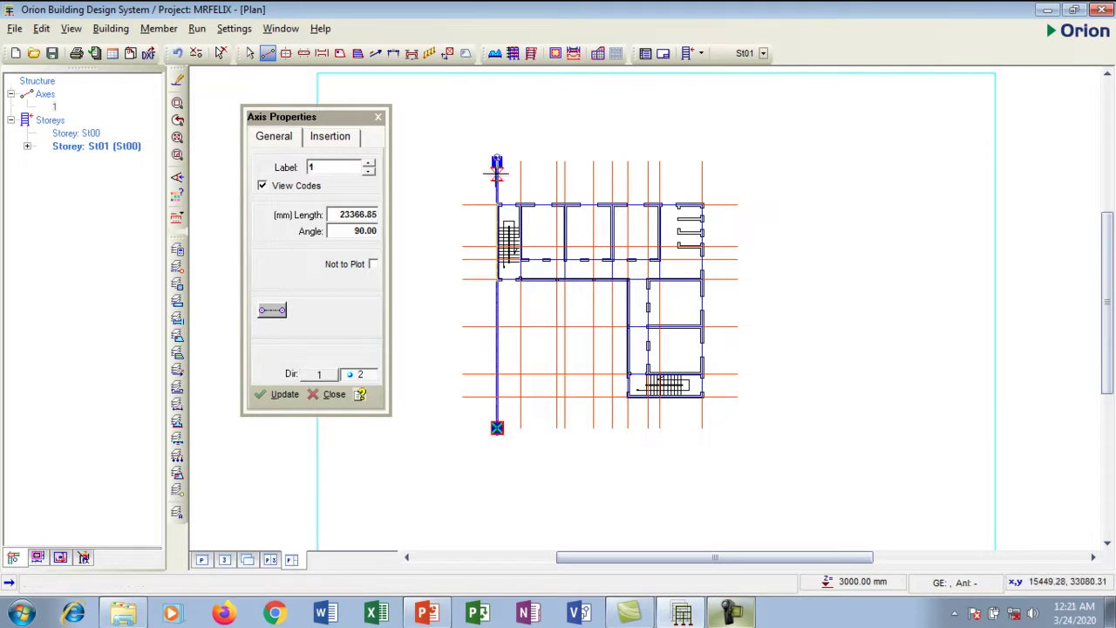
scroll(494, 156, "up", 3)
scroll(502, 155, "up", 3)
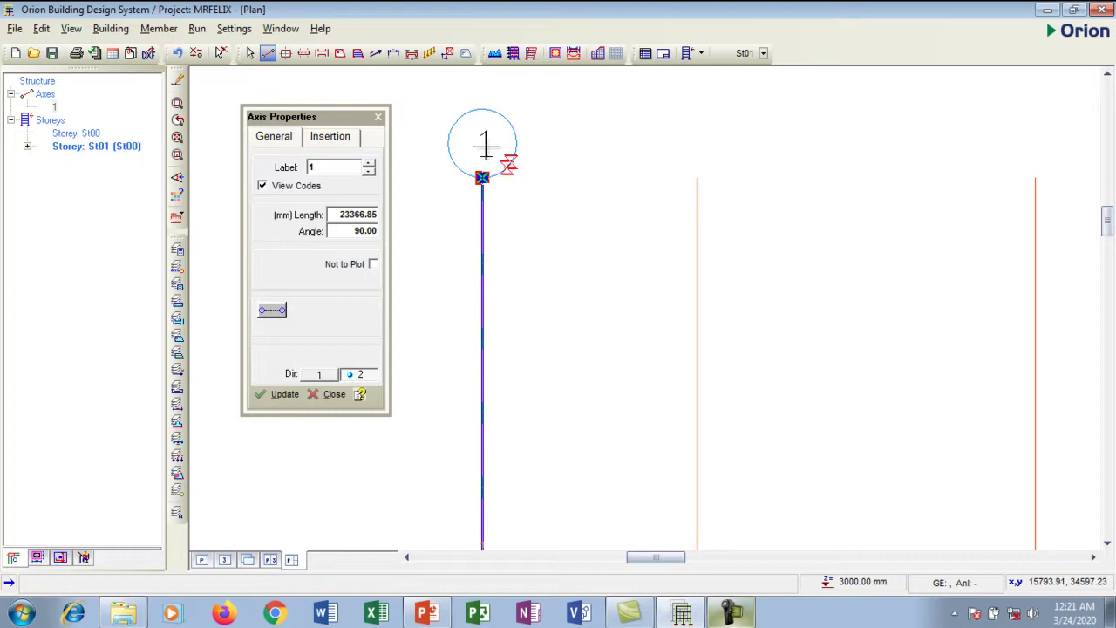
scroll(484, 144, "down", 3)
scroll(484, 146, "down", 1)
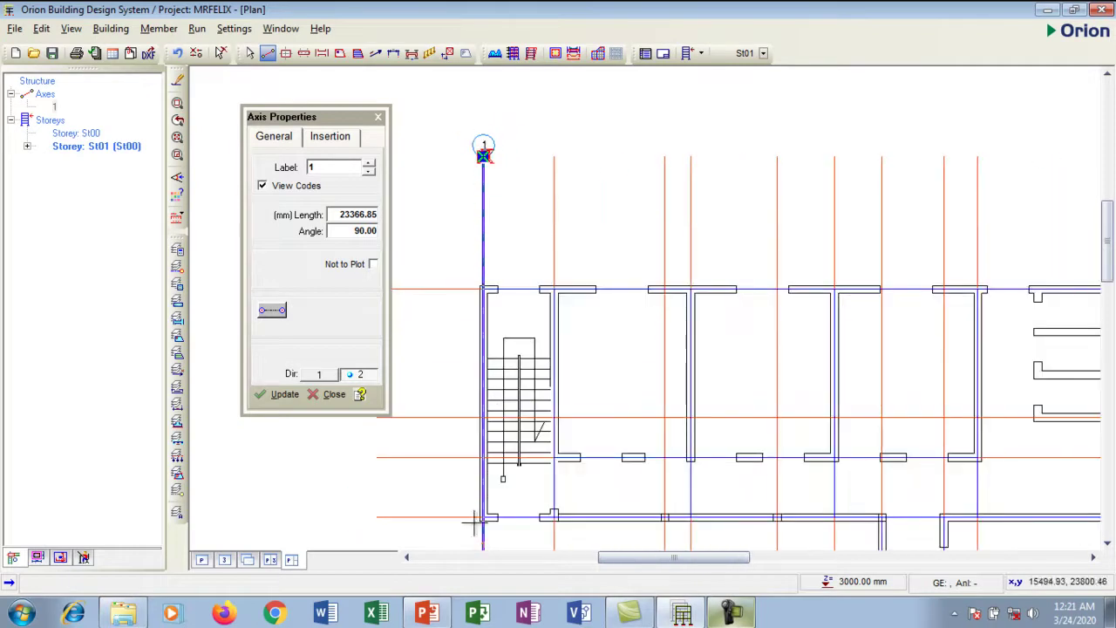
scroll(482, 141, "up", 2)
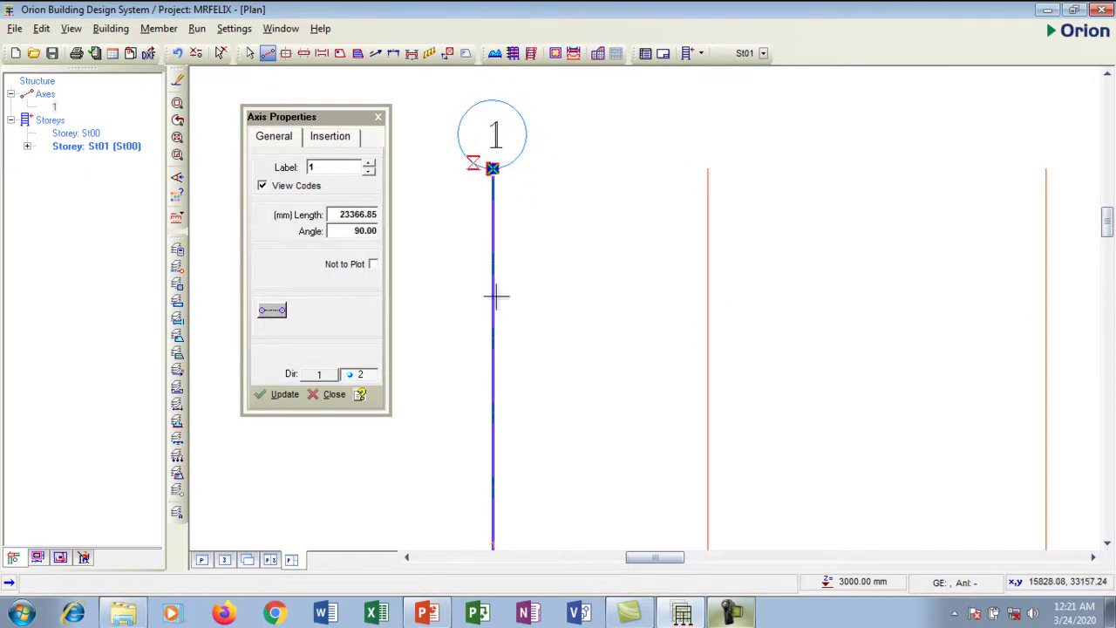
Change where axis 1's balloon is plotted in the Axis Properties
left_click(271, 312)
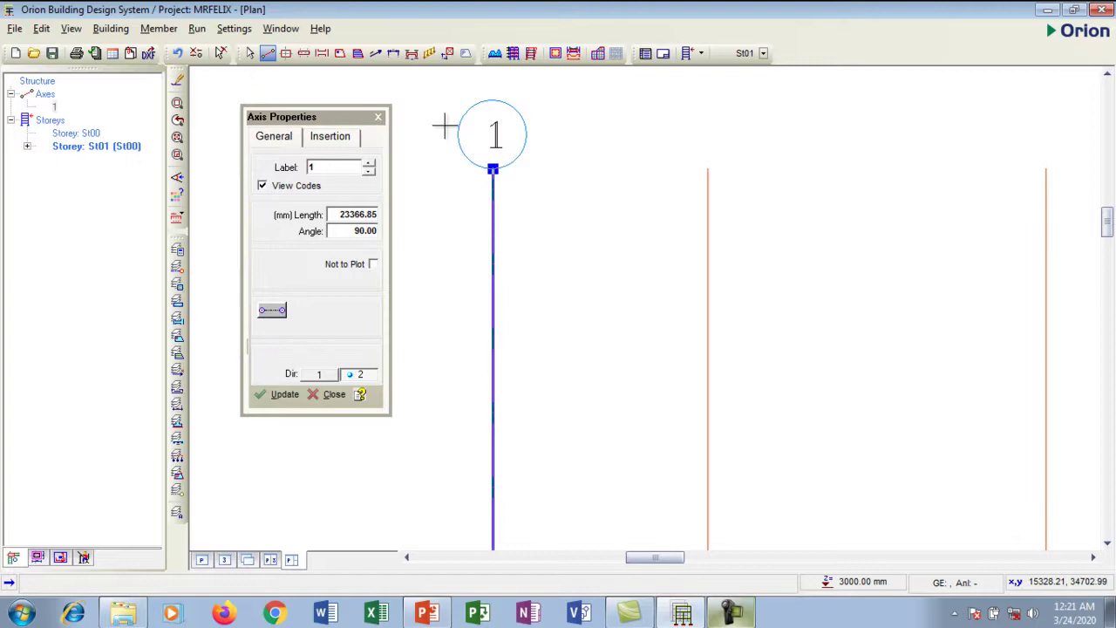
scroll(456, 125, "down", 5)
scroll(502, 122, "down", 1)
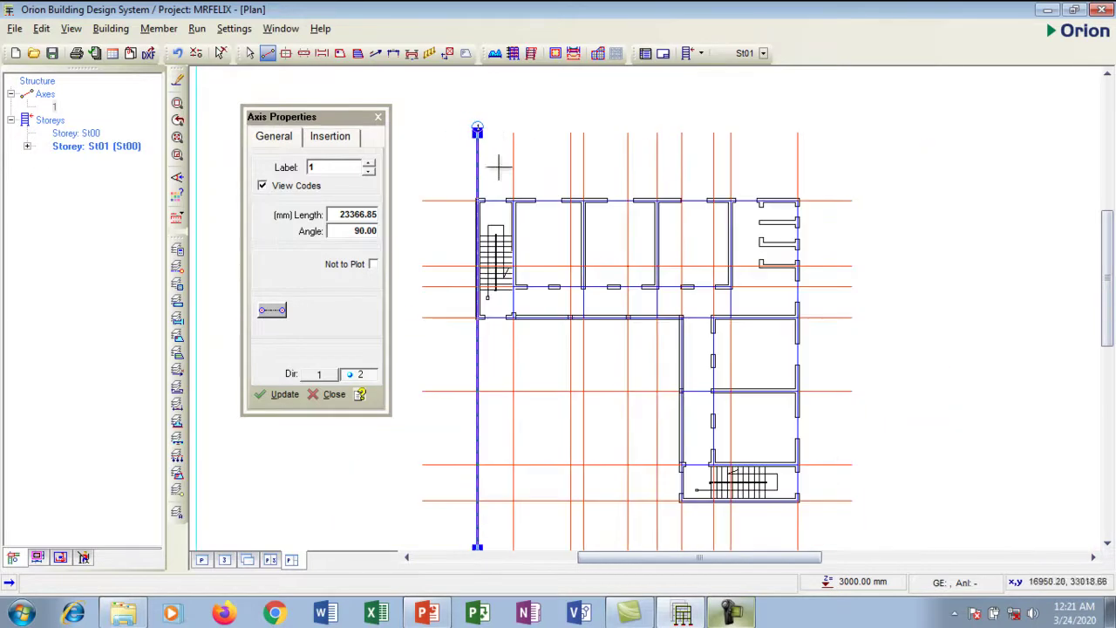
scroll(508, 132, "down", 1)
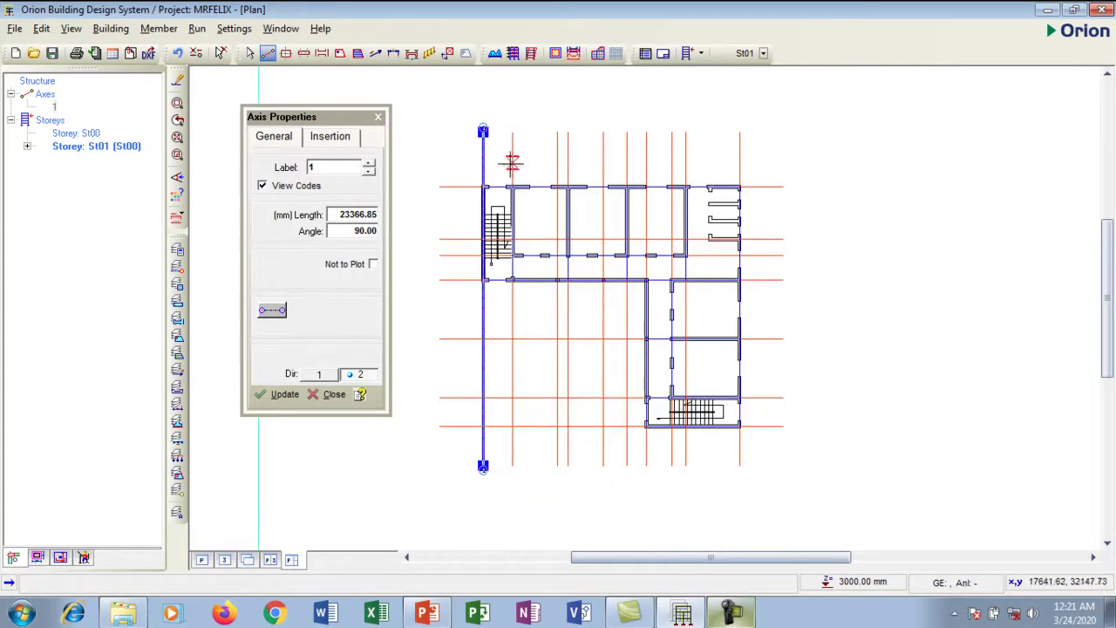
Draw vertical grid axes 2 through 10 top to bottom, ending at the right wall
left_click_drag(512, 132, 512, 465)
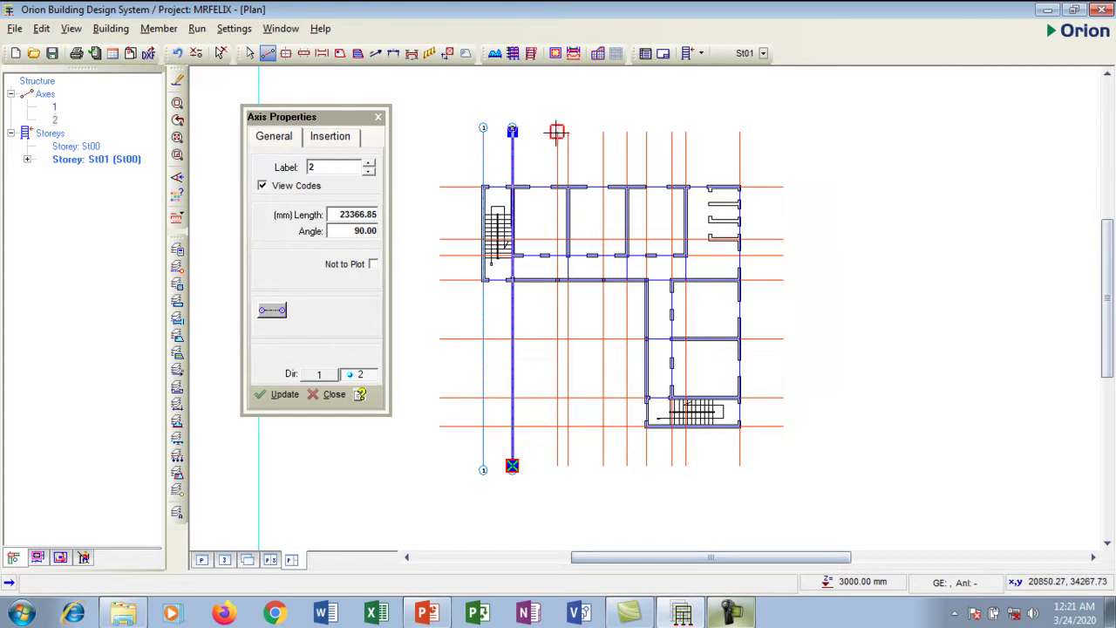
left_click_drag(557, 132, 558, 465)
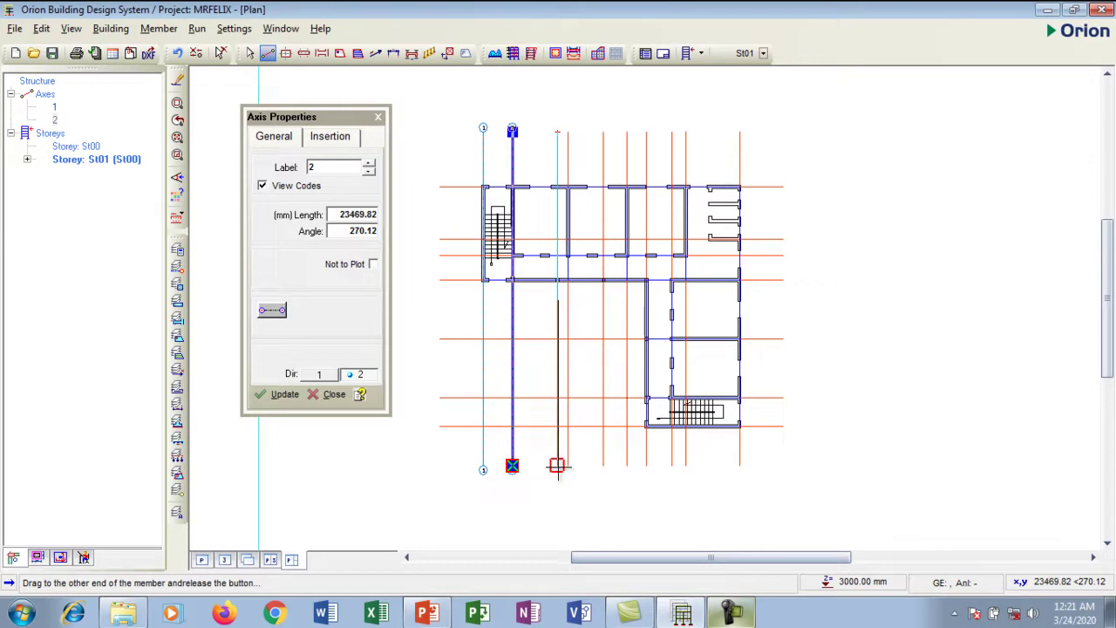
left_click_drag(558, 466, 557, 466)
left_click_drag(567, 132, 568, 466)
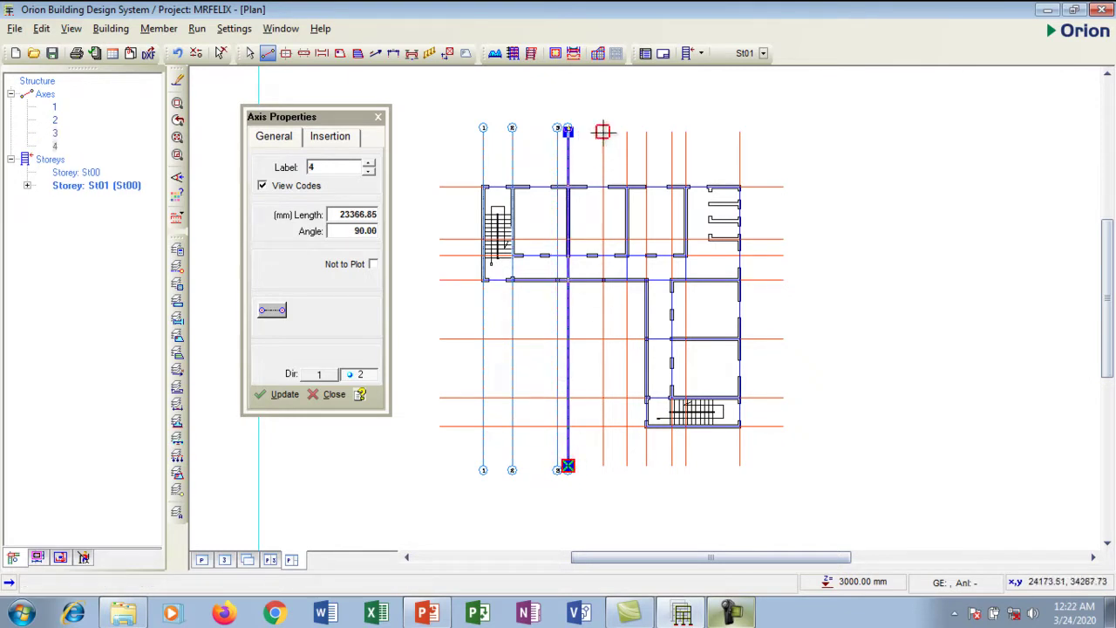
left_click_drag(602, 132, 603, 466)
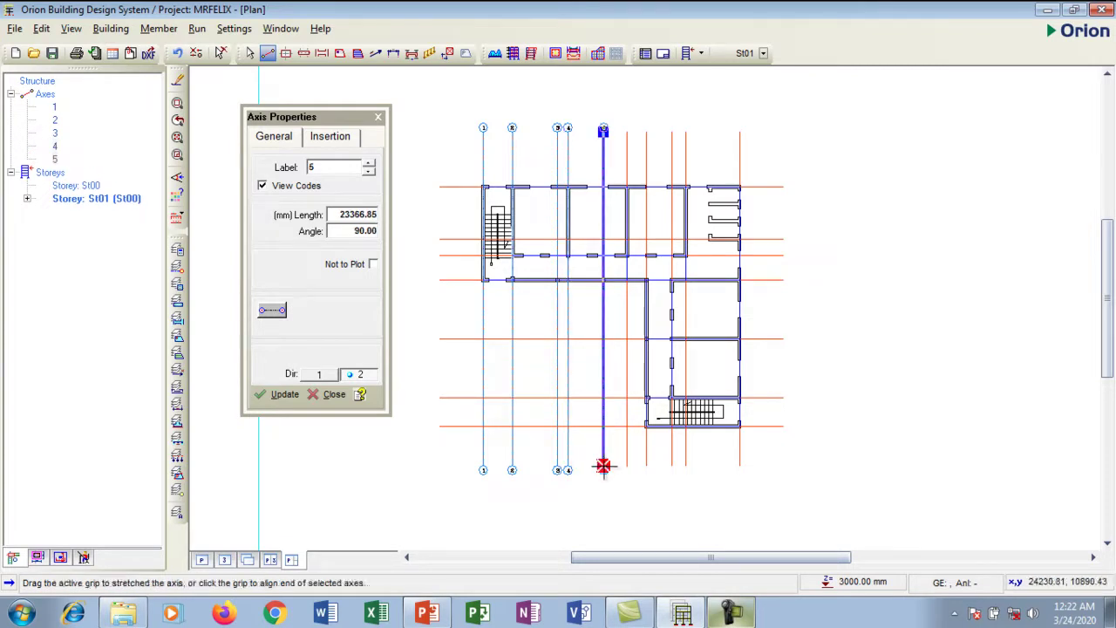
left_click_drag(626, 132, 627, 466)
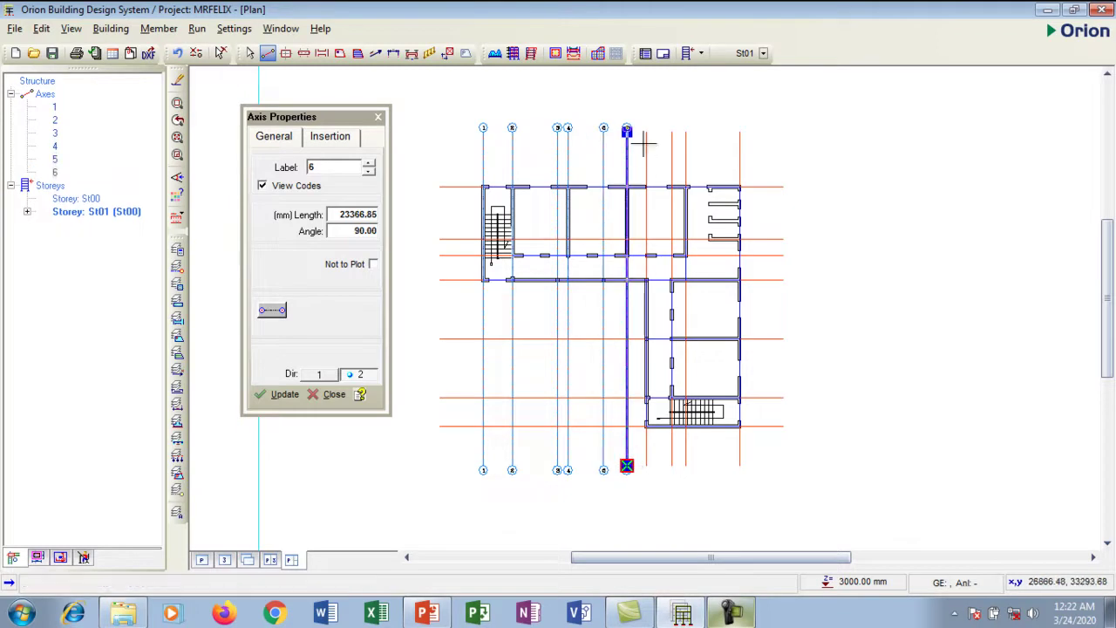
left_click_drag(646, 132, 646, 468)
left_click_drag(671, 132, 671, 466)
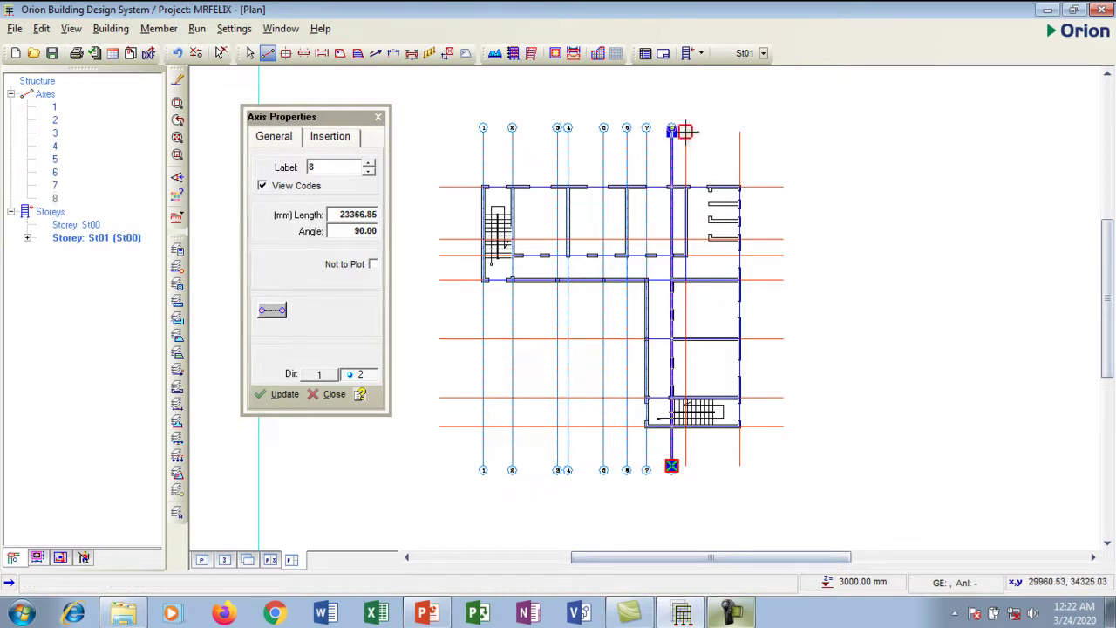
left_click_drag(686, 131, 685, 466)
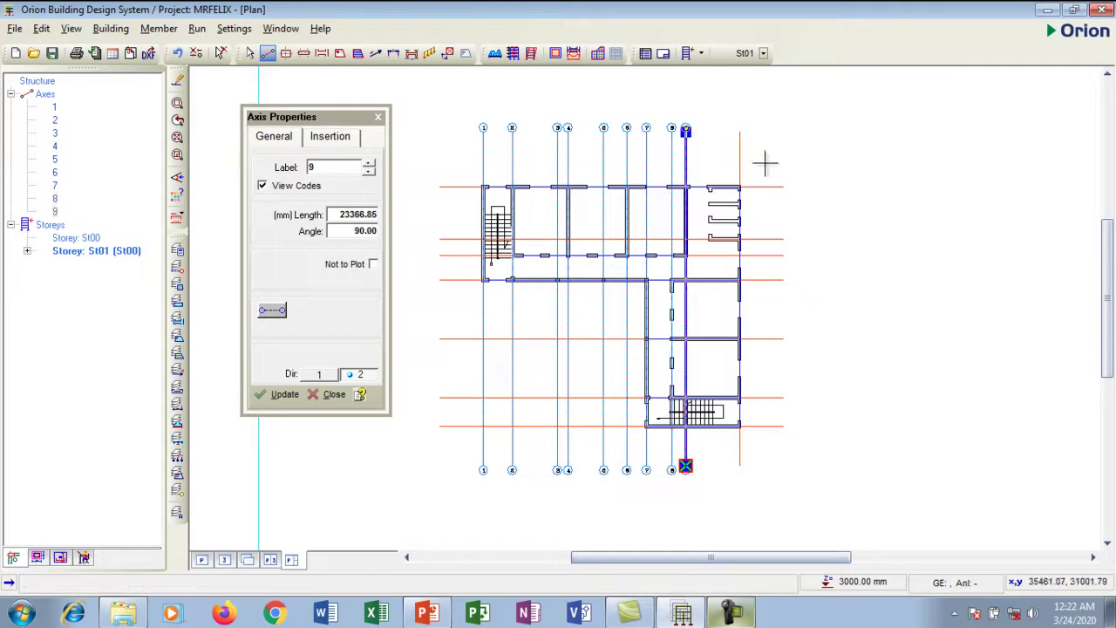
left_click_drag(739, 131, 739, 467)
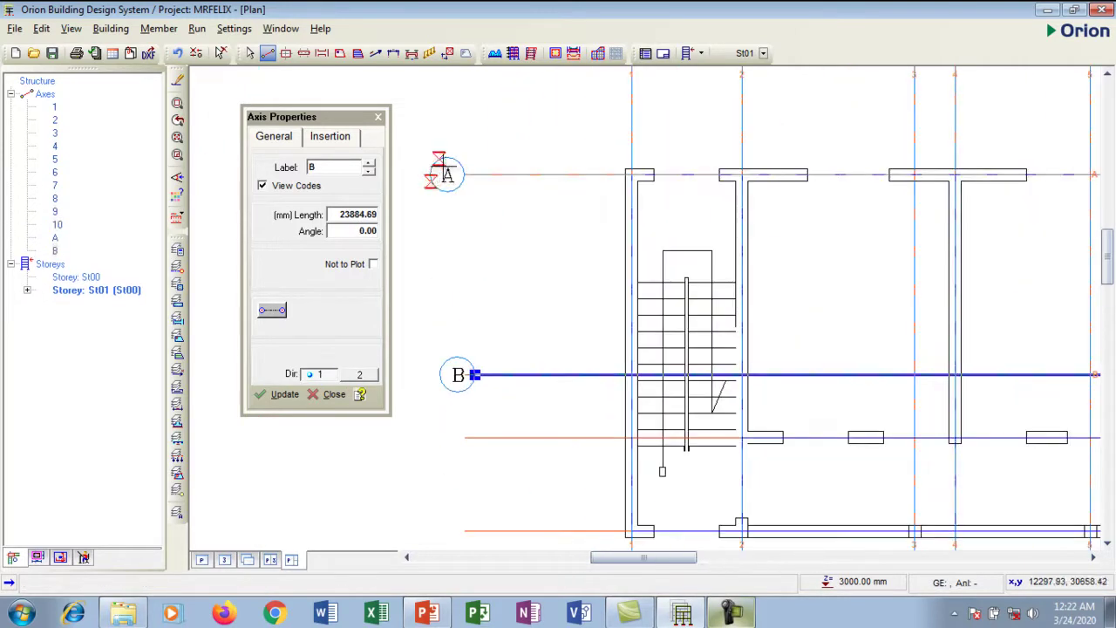
Draw horizontal axes C through G left to right across the plan
scroll(475, 179, "down", 3)
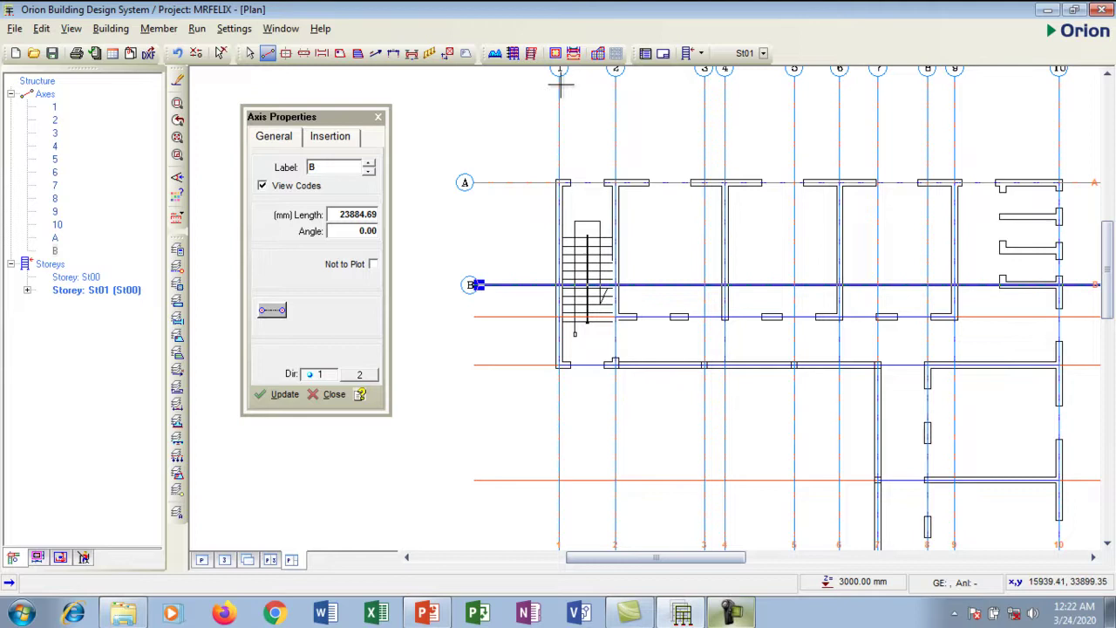
scroll(604, 123, "down", 1)
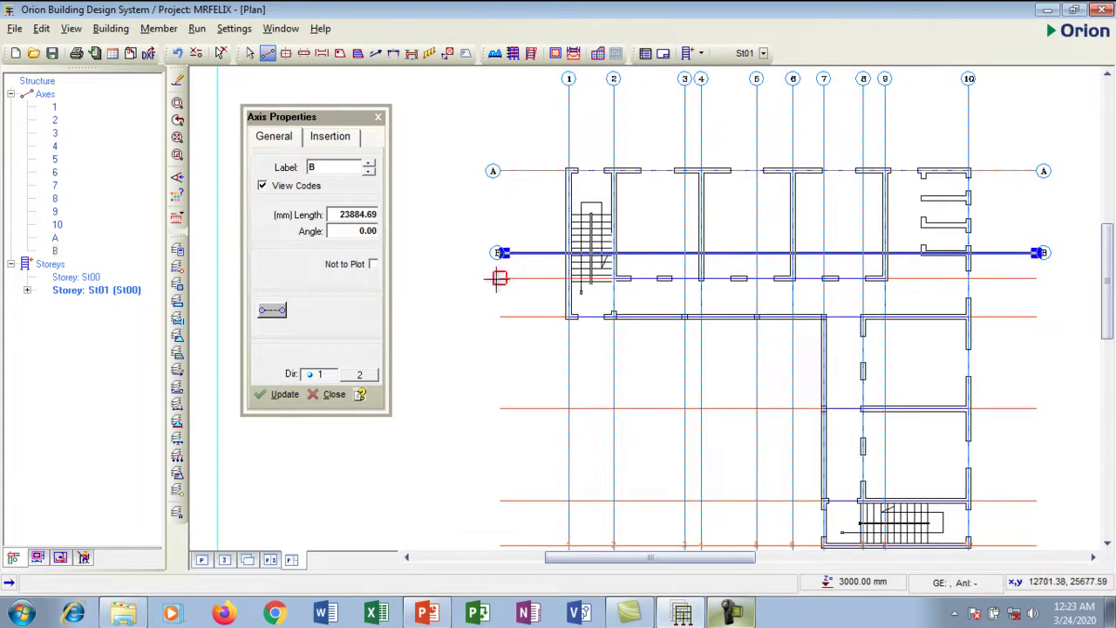
scroll(498, 277, "down", 1)
mouse_move(492, 277)
left_mouse_down()
mouse_move(845, 301)
mouse_move(923, 276)
left_mouse_up()
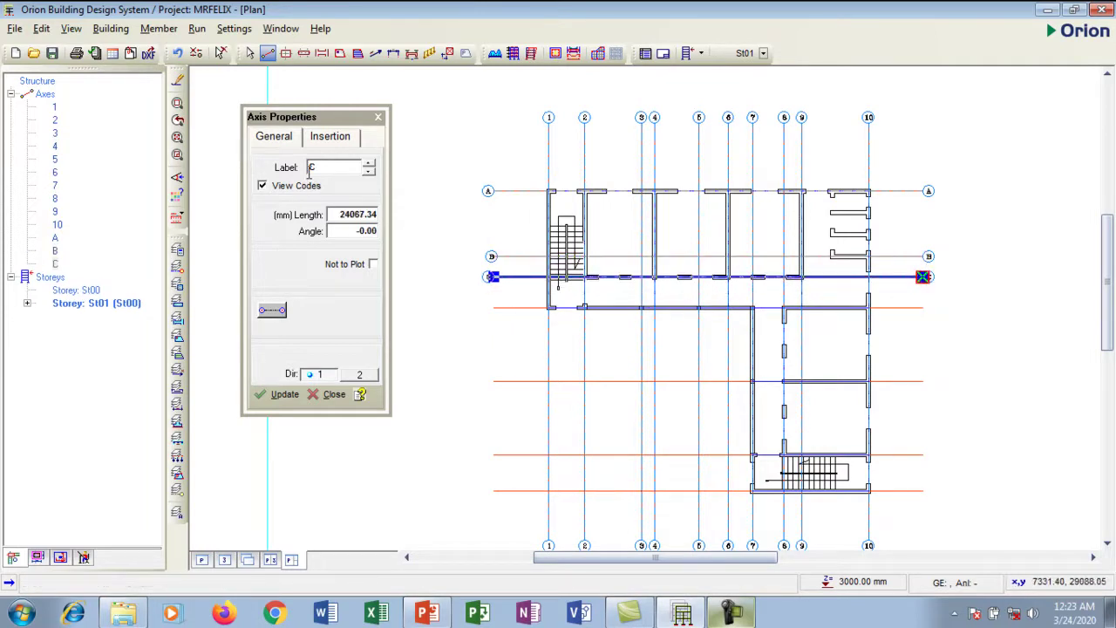
scroll(440, 275, "up", 4)
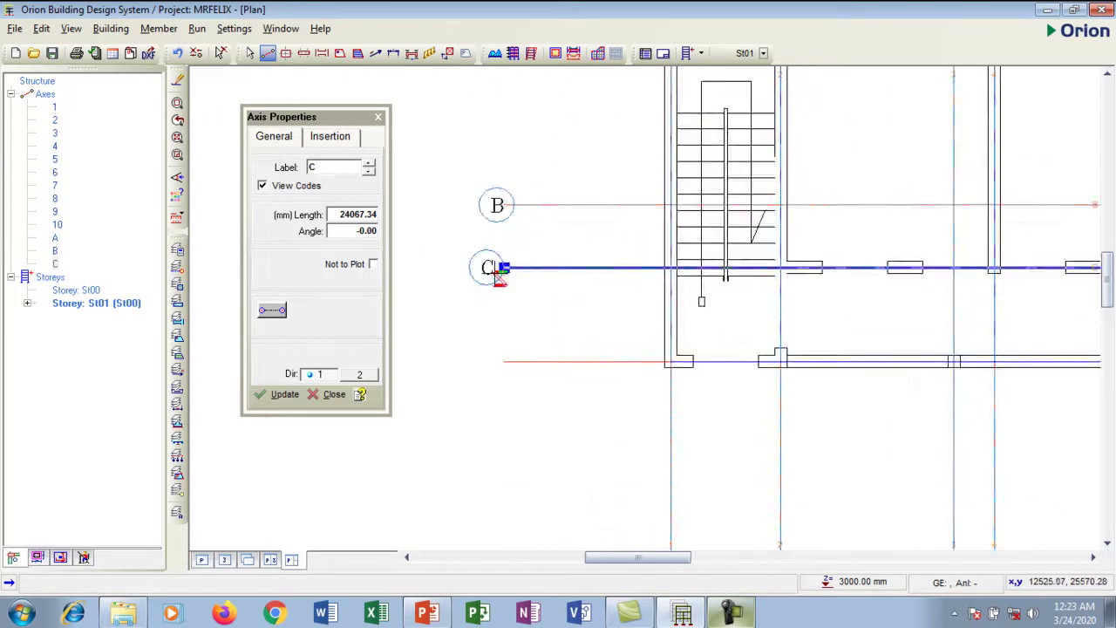
scroll(443, 277, "down", 4)
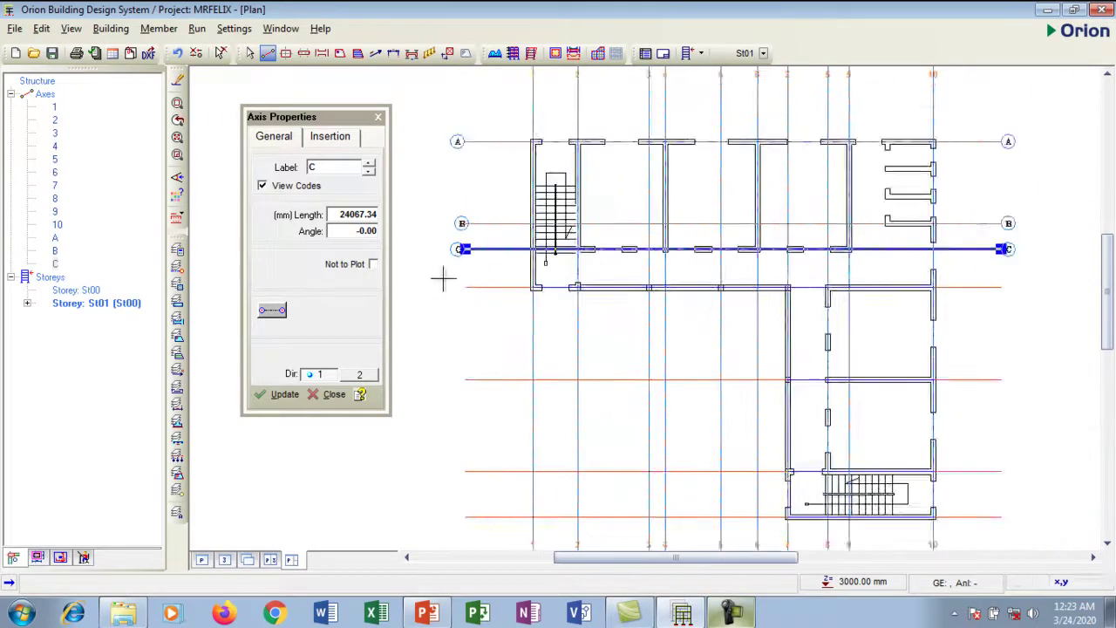
left_click_drag(460, 285, 888, 285)
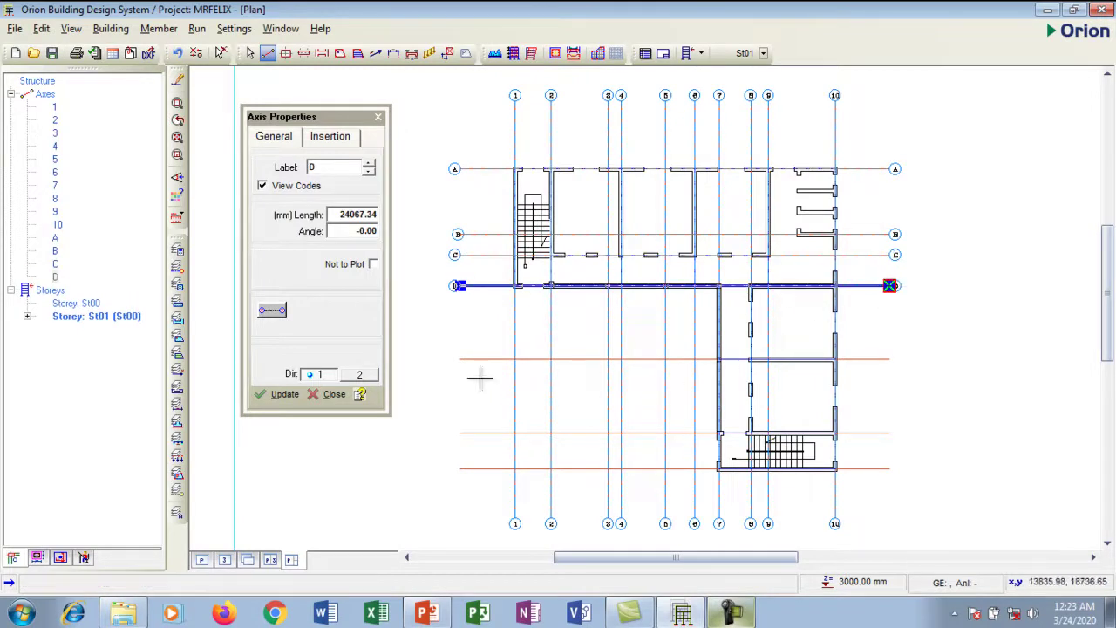
left_click_drag(459, 359, 889, 359)
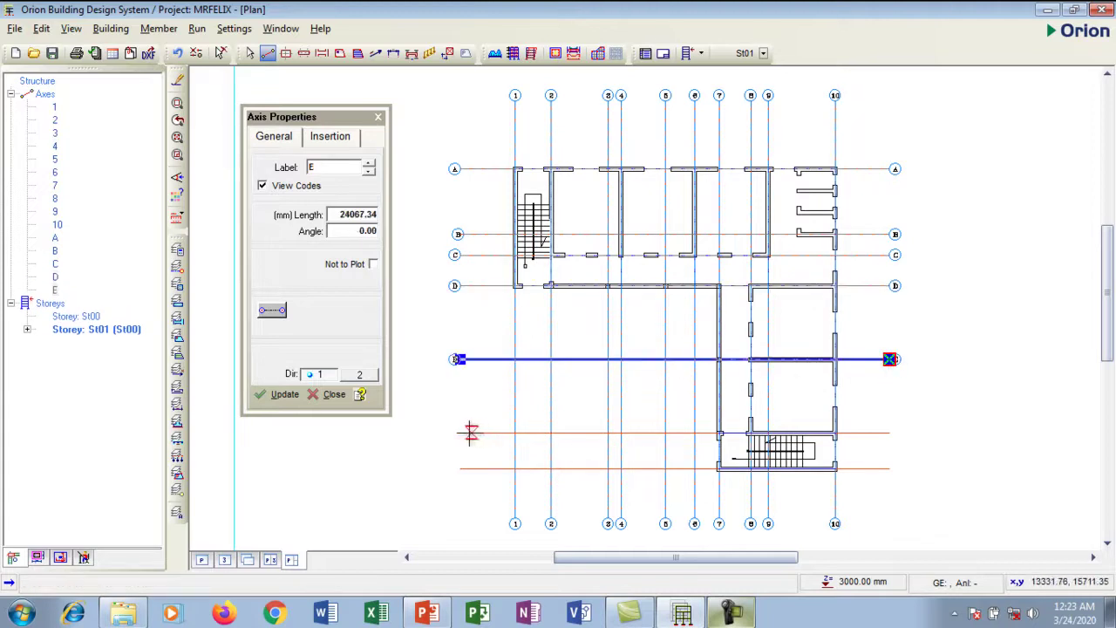
left_click_drag(459, 432, 888, 433)
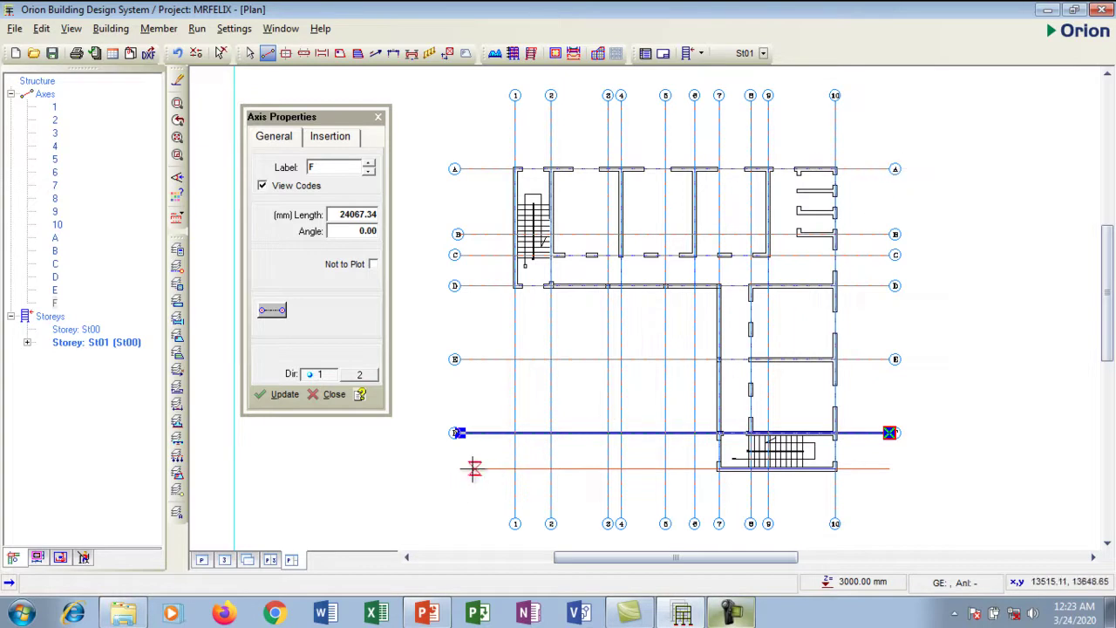
left_click_drag(460, 469, 888, 468)
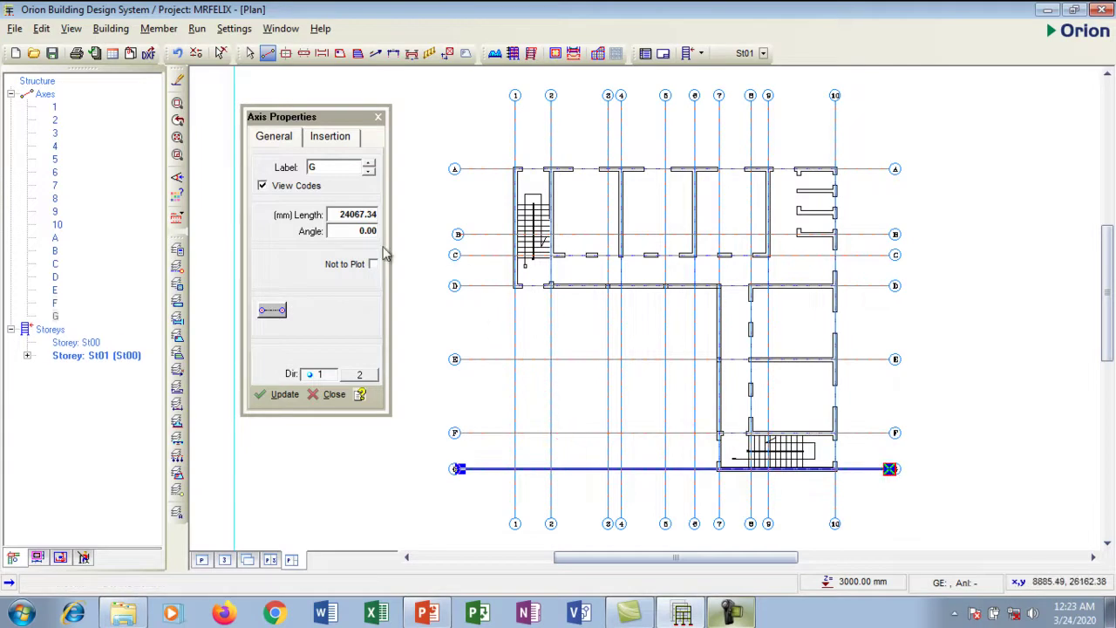
left_click_drag(316, 116, 325, 108)
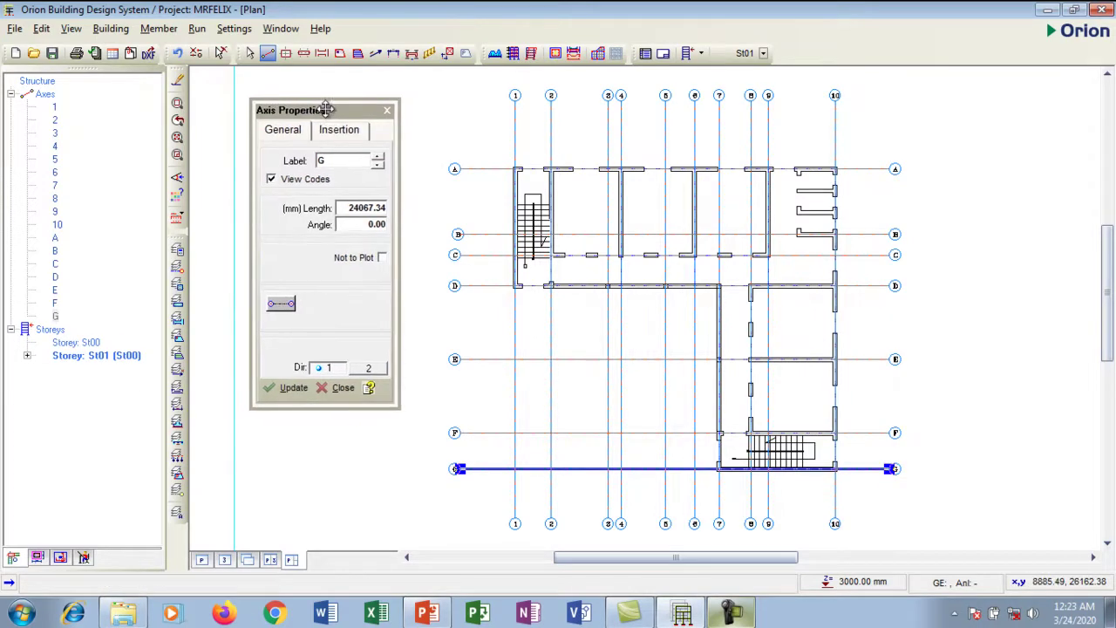
Close Axis Properties, save the project, and select axis E (24067.34 mm at 0°)
left_click(387, 111)
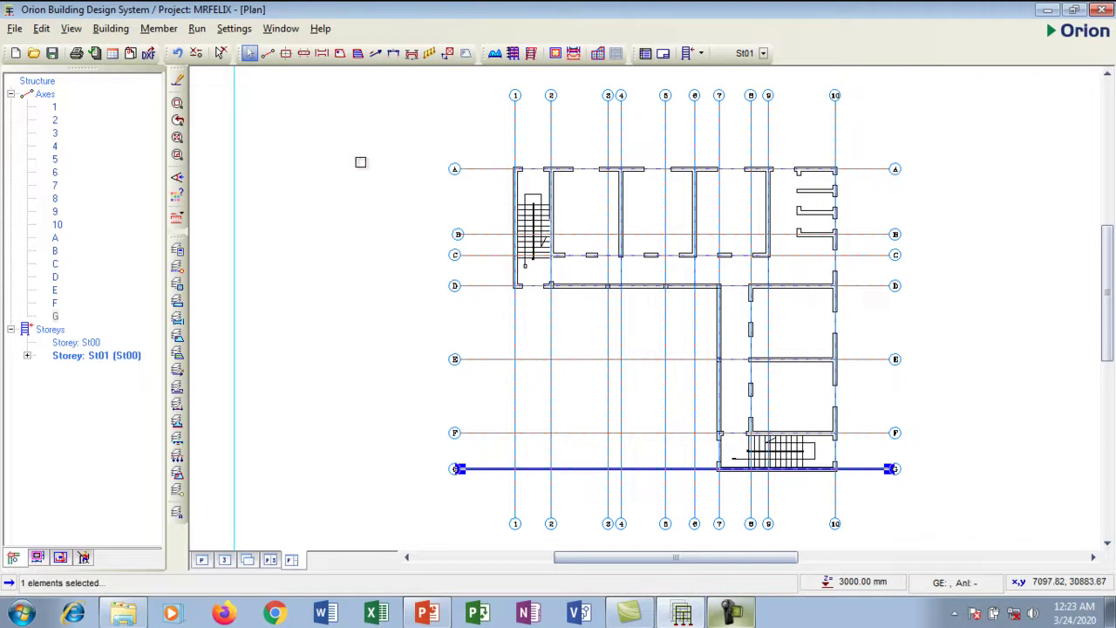
left_click(53, 54)
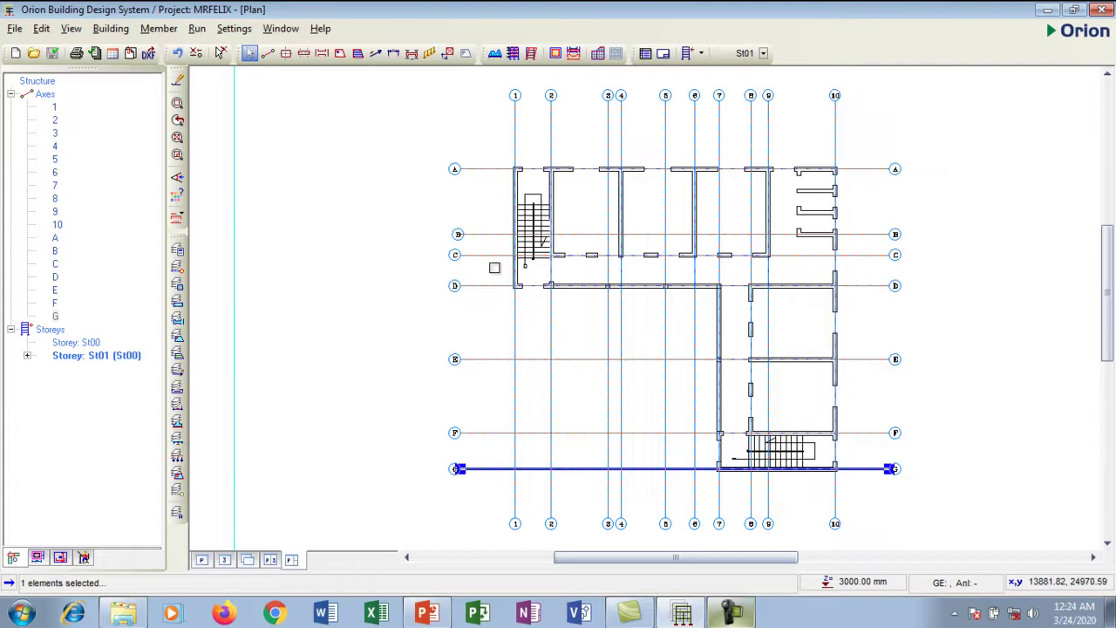
scroll(431, 234, "down", 2)
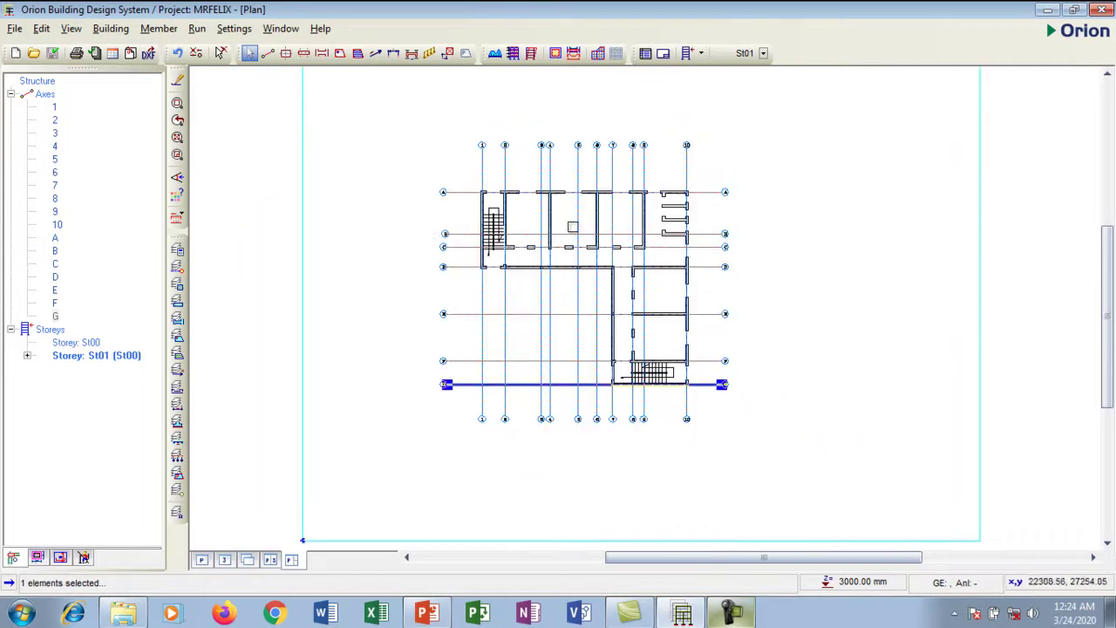
scroll(542, 219, "up", 3)
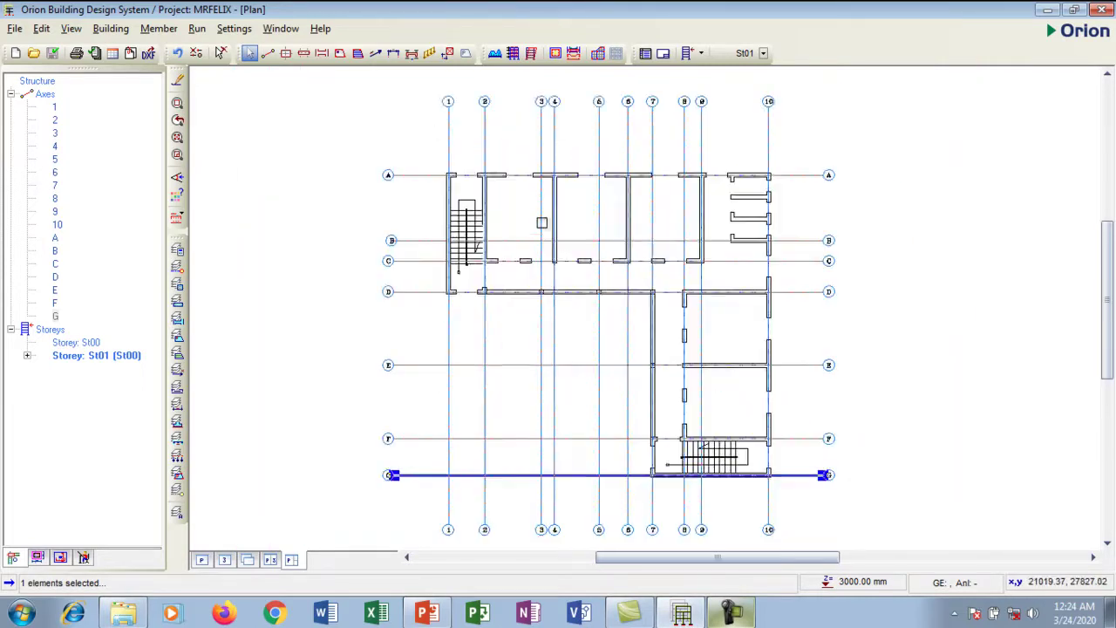
scroll(541, 204, "down", 1)
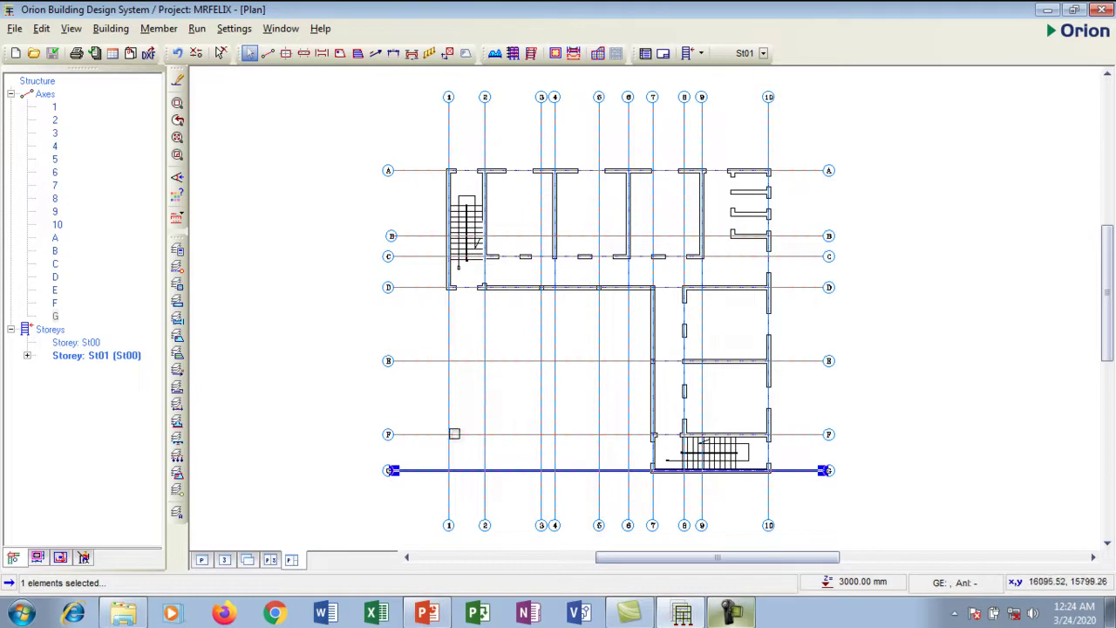
scroll(504, 286, "down", 1)
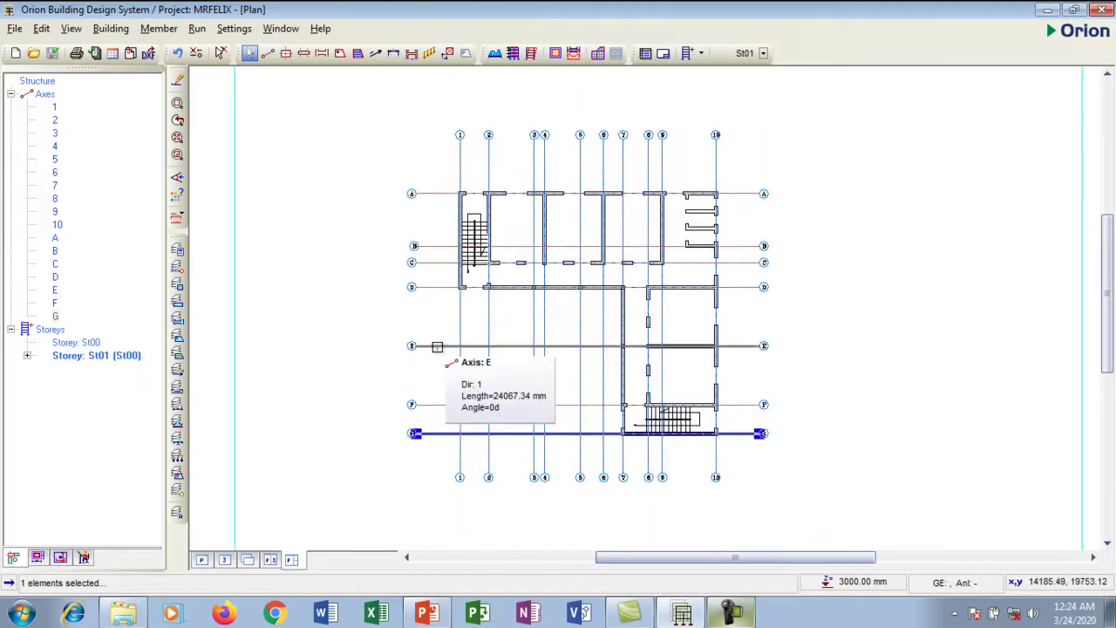
left_click(437, 347)
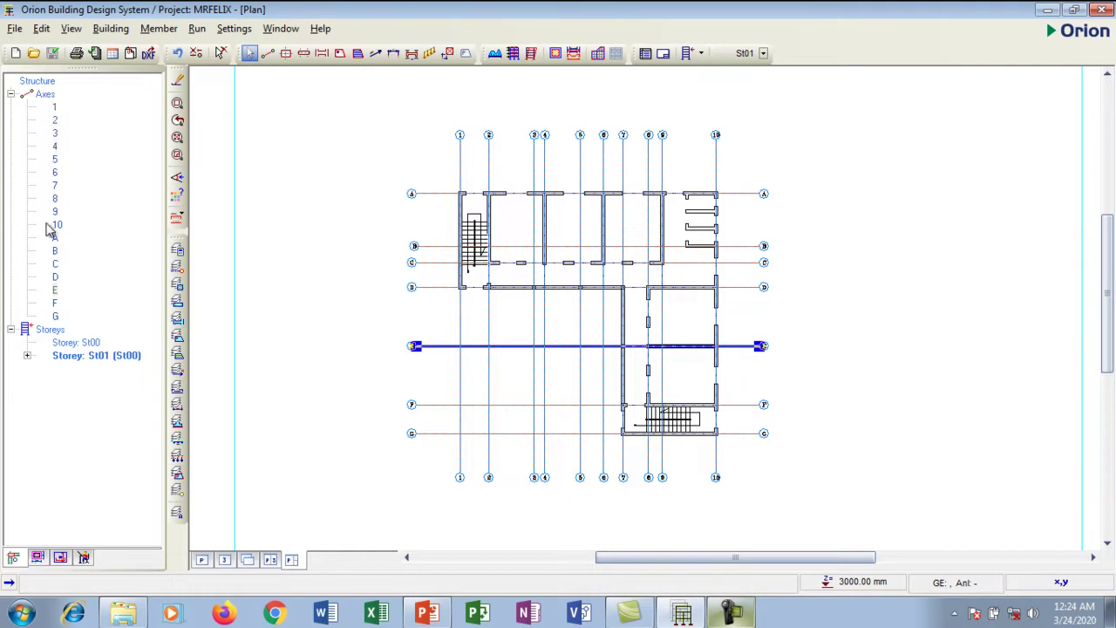
Select axes 1 and 10 in the Structure tree to locate them on the plan
left_click(55, 110)
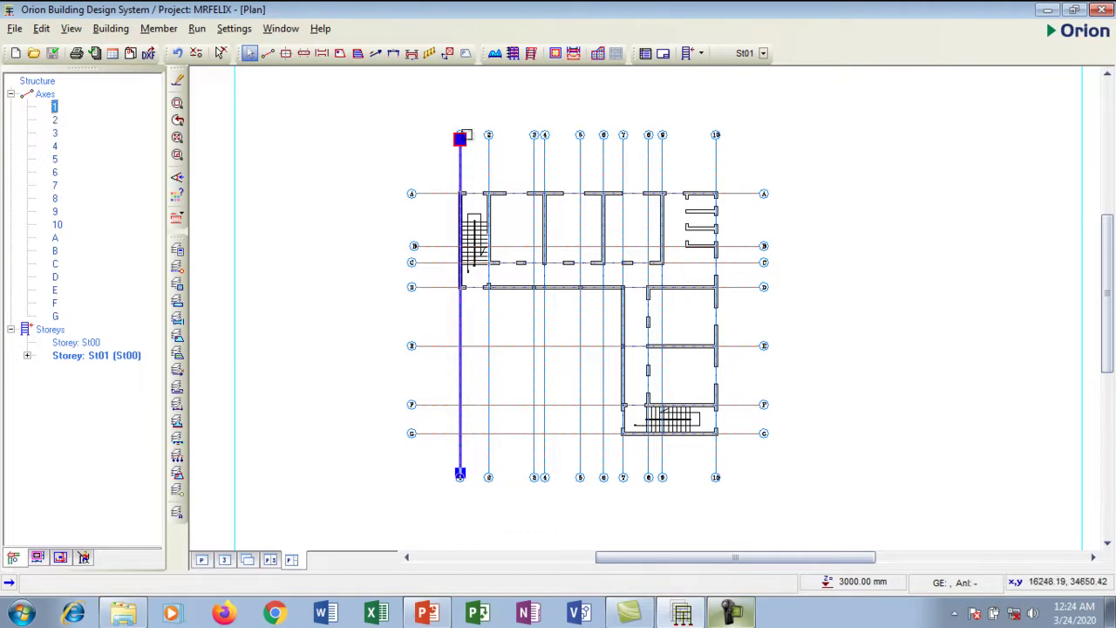
scroll(462, 135, "up", 5)
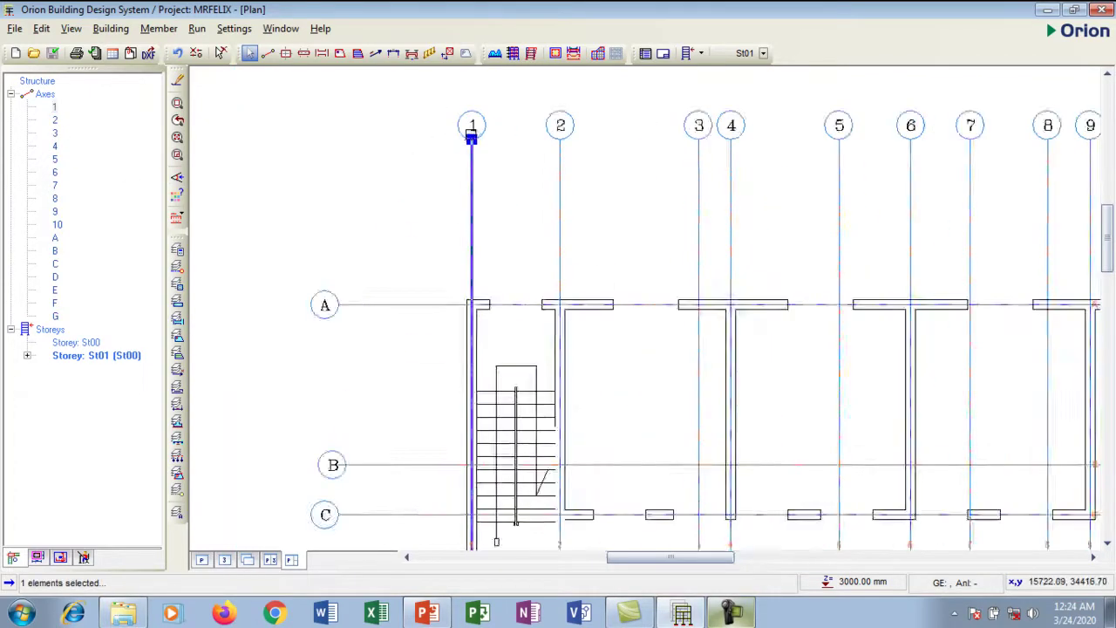
scroll(472, 140, "down", 4)
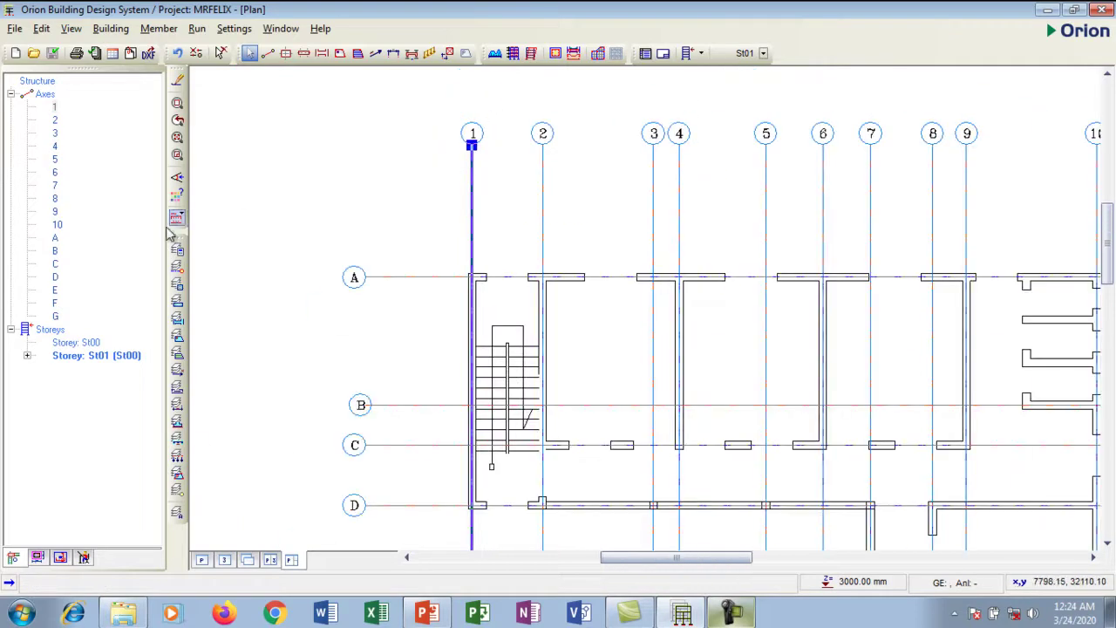
left_click(58, 224)
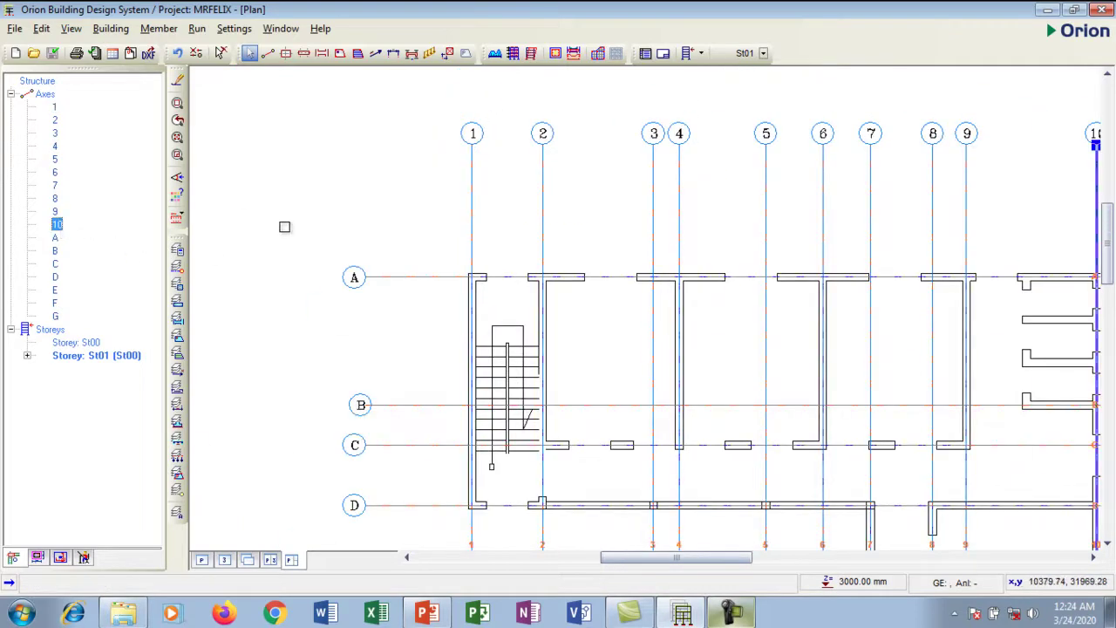
scroll(344, 213, "down", 3)
scroll(735, 182, "up", 3)
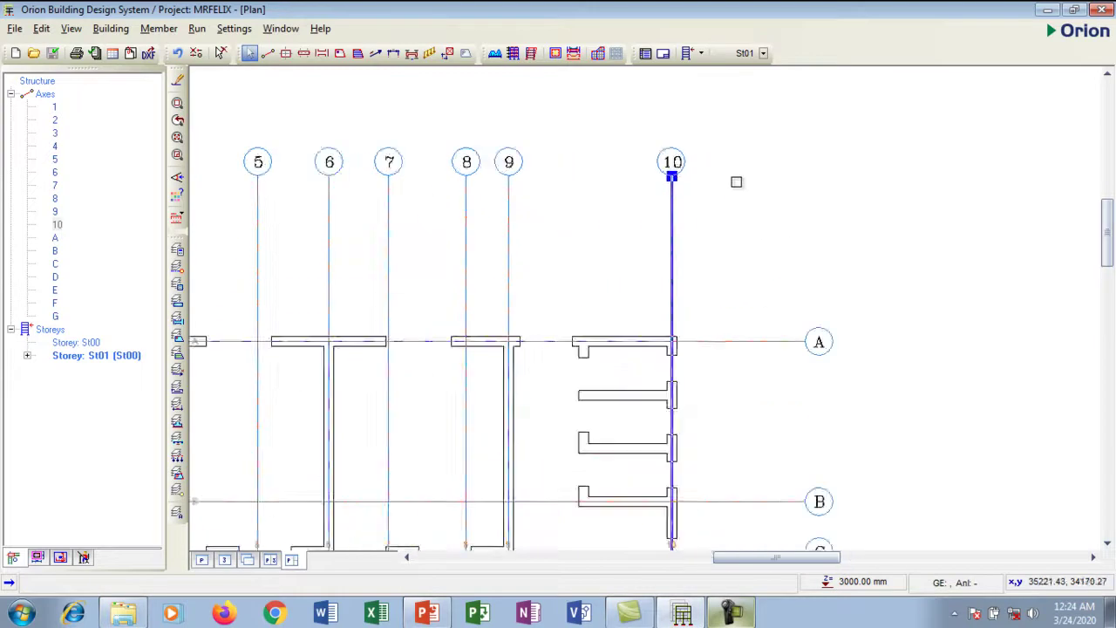
scroll(732, 172, "down", 4)
left_click(76, 183)
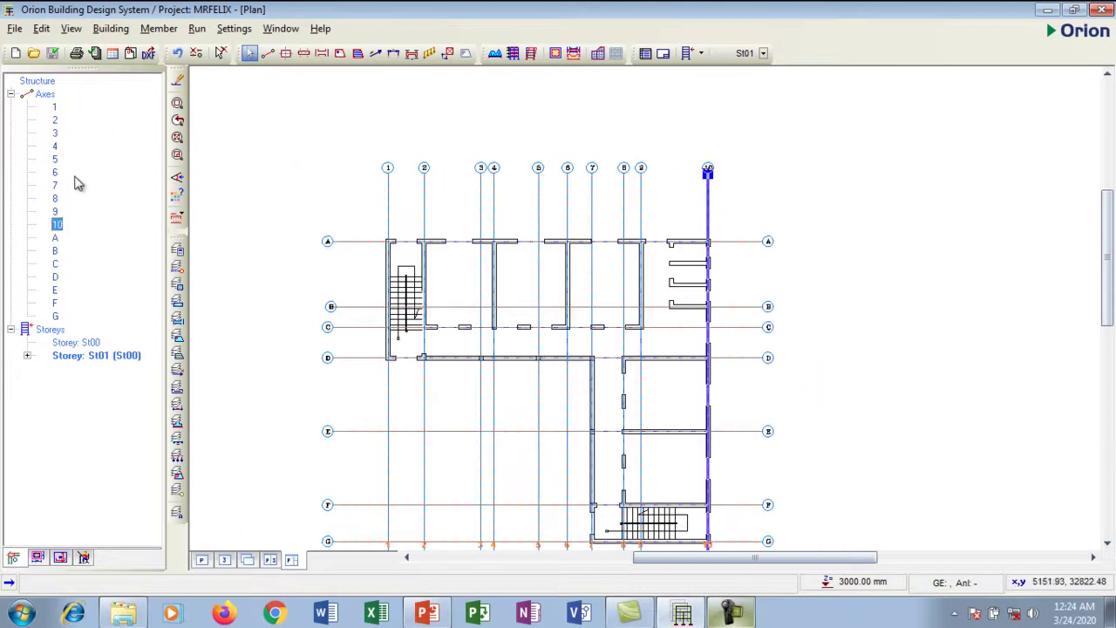
Select axes B and A in the tree, then select axis B alone in the plan
left_click(55, 251)
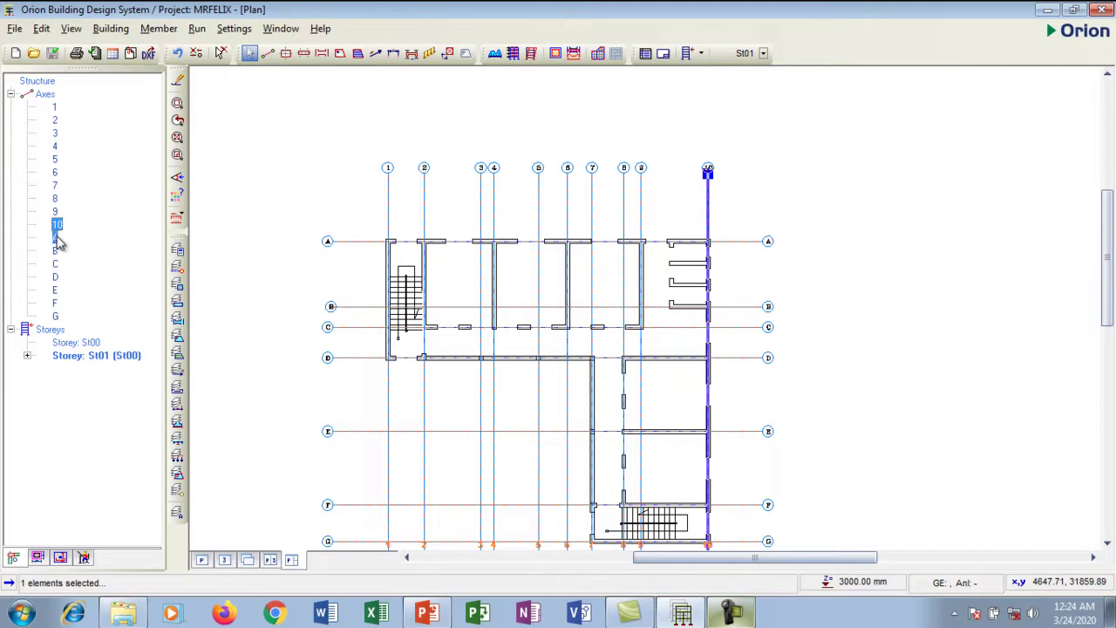
left_click(56, 238, "ctrl")
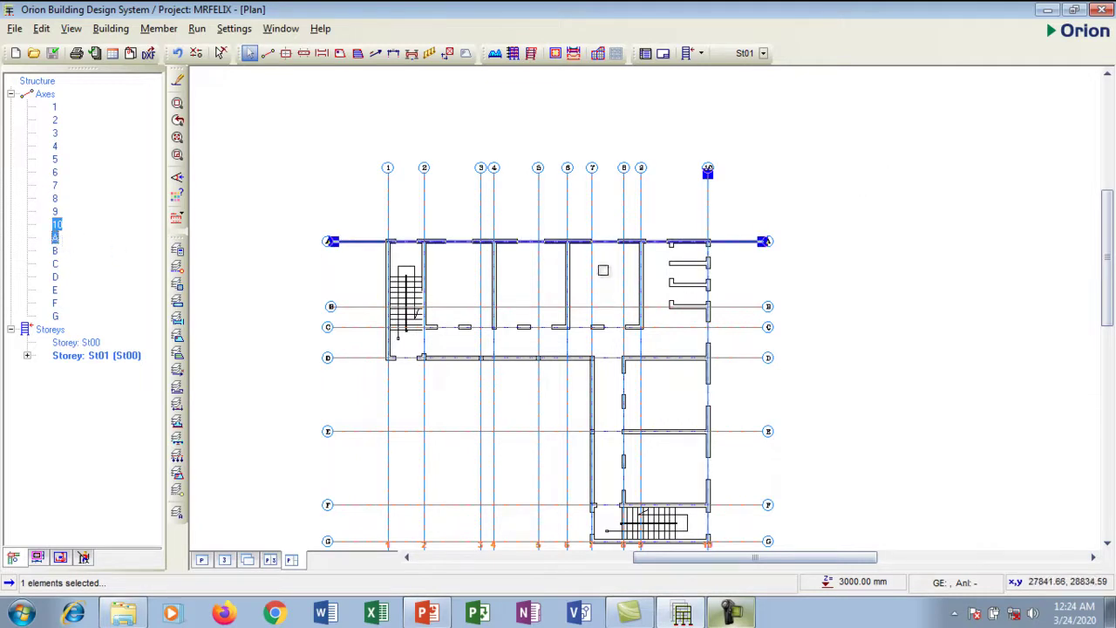
scroll(499, 220, "down", 3)
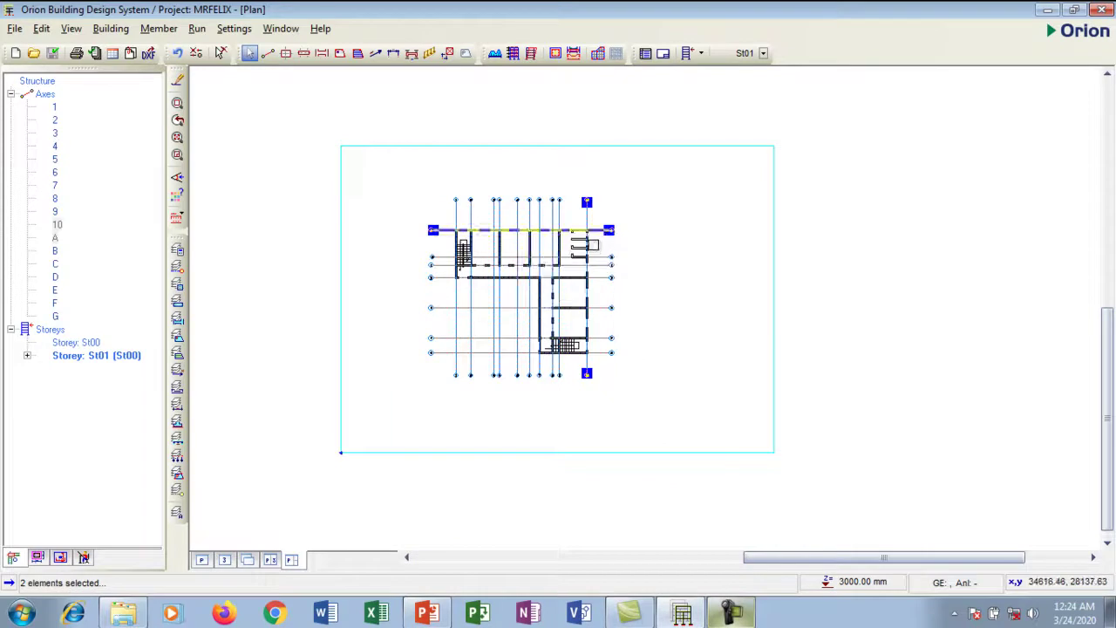
scroll(530, 227, "up", 4)
scroll(750, 192, "down", 1)
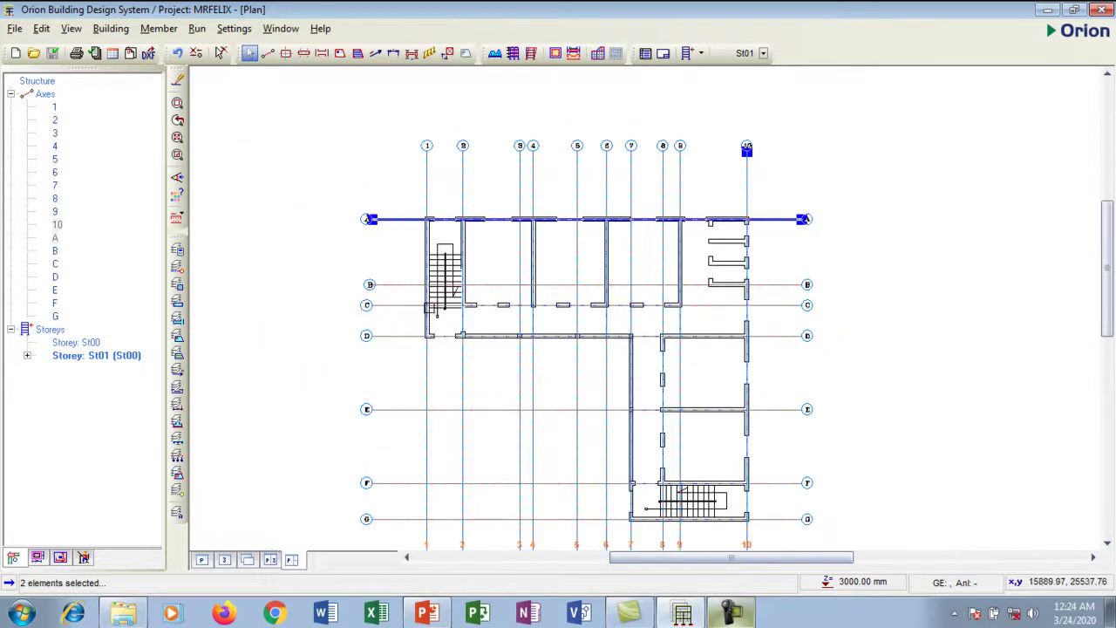
left_click(395, 285)
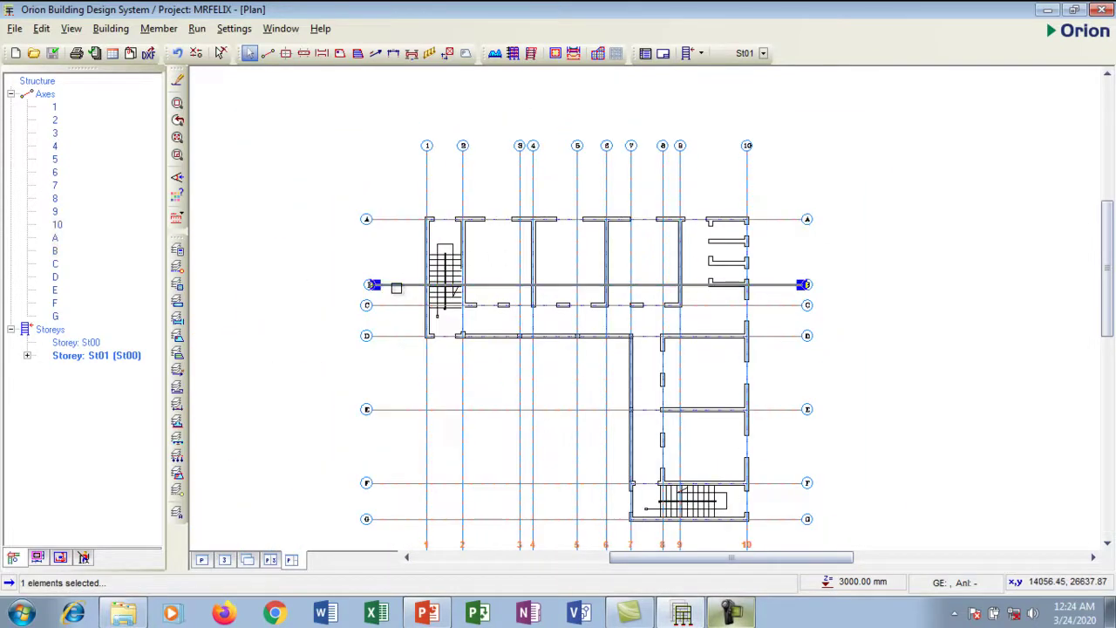
right_click(396, 288)
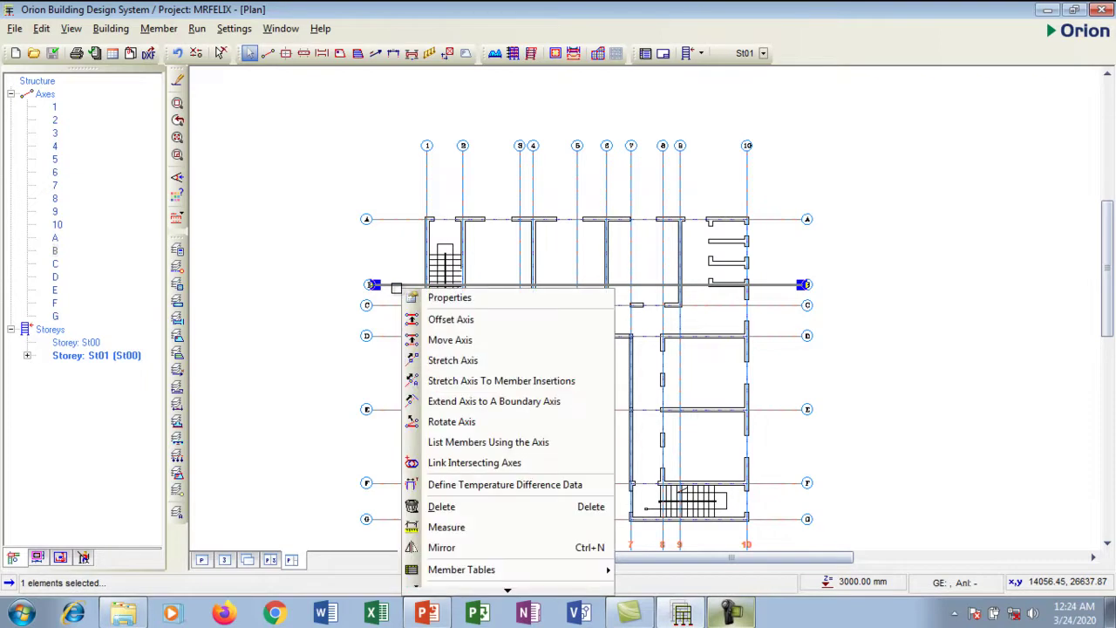
left_click(442, 303)
left_click_drag(347, 106, 514, 96)
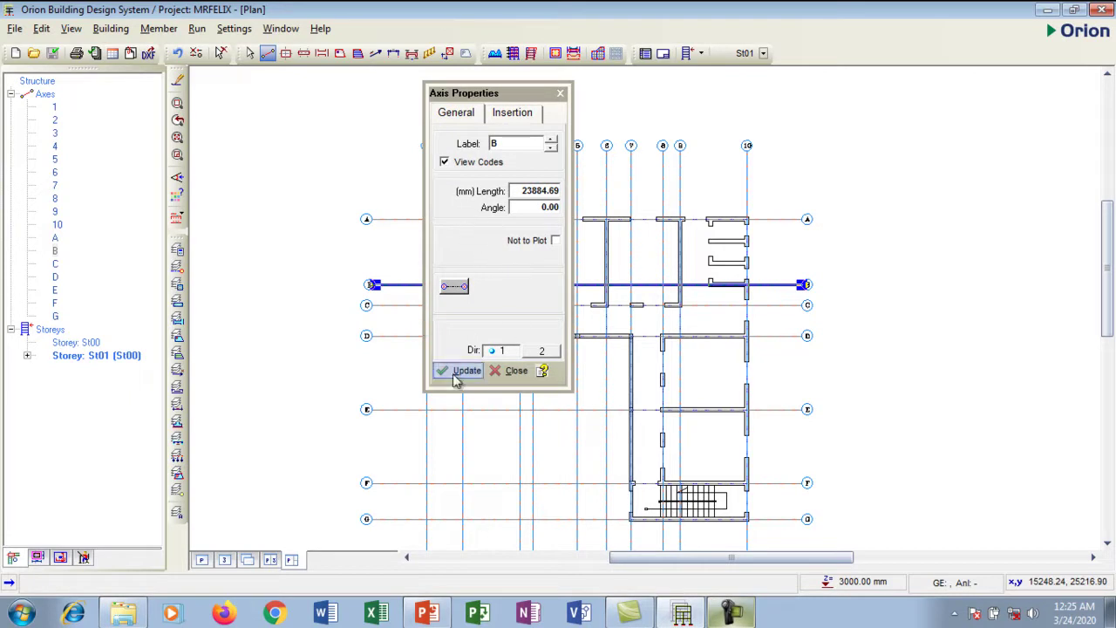
left_click(560, 92)
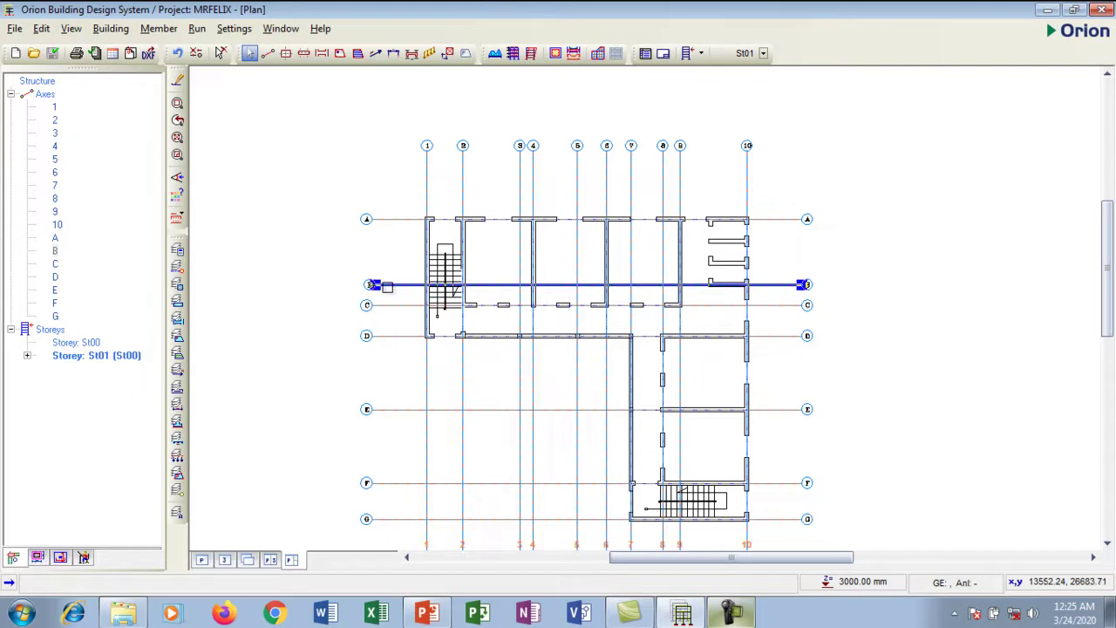
Stretch axis B to its member insertions with a 3000.00 mm axis extension length
right_click(392, 286)
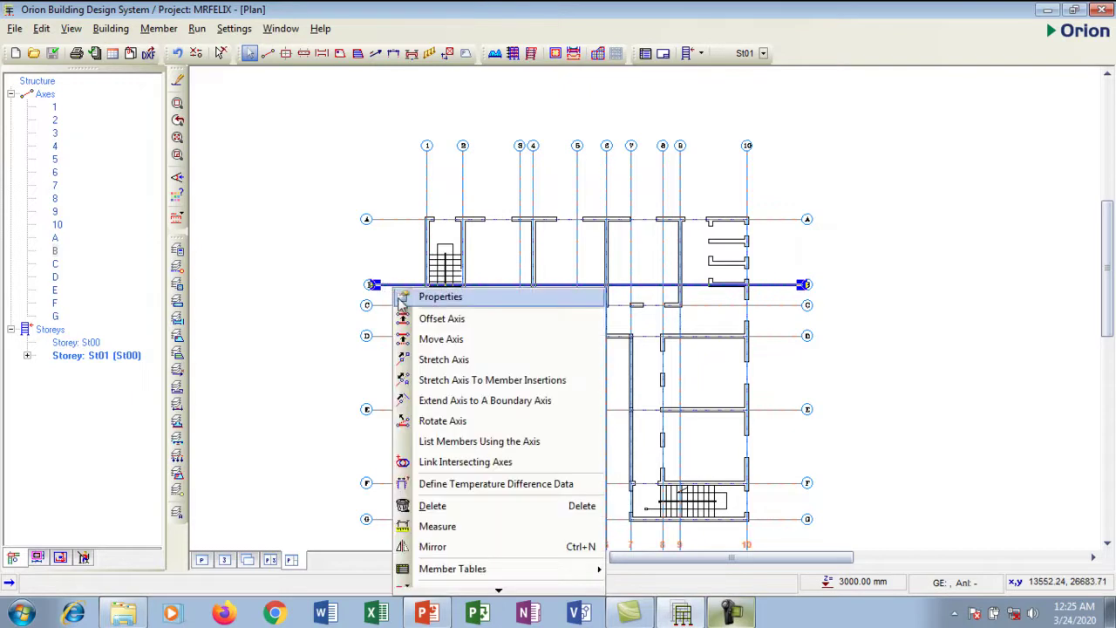
left_click(447, 384)
left_click_drag(554, 215, 698, 170)
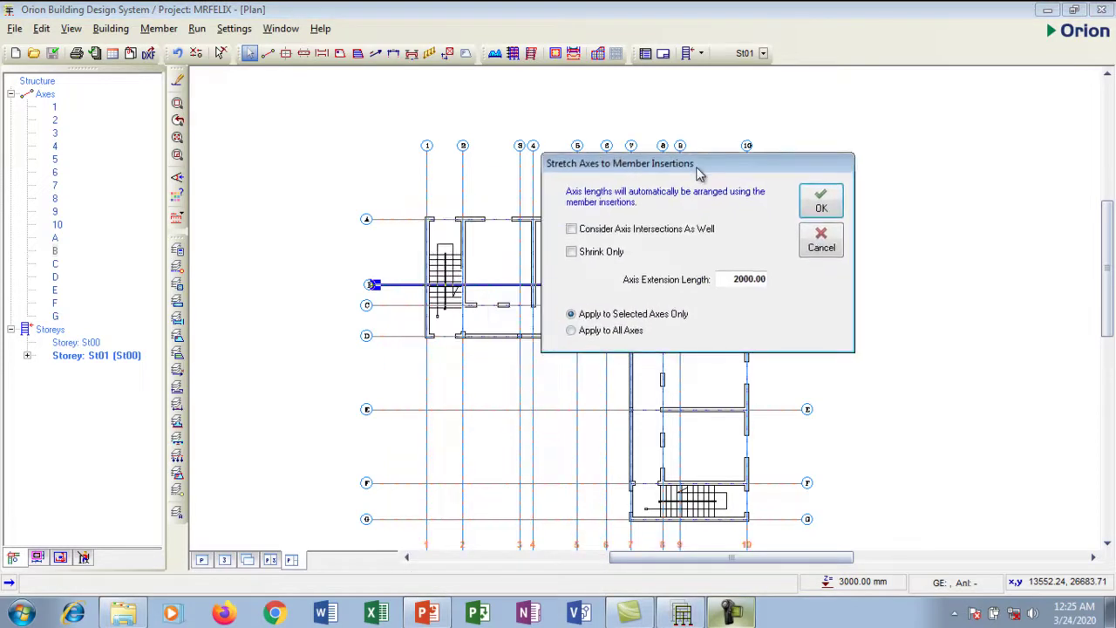
double_click(739, 279)
type("3000.00")
left_click(821, 209)
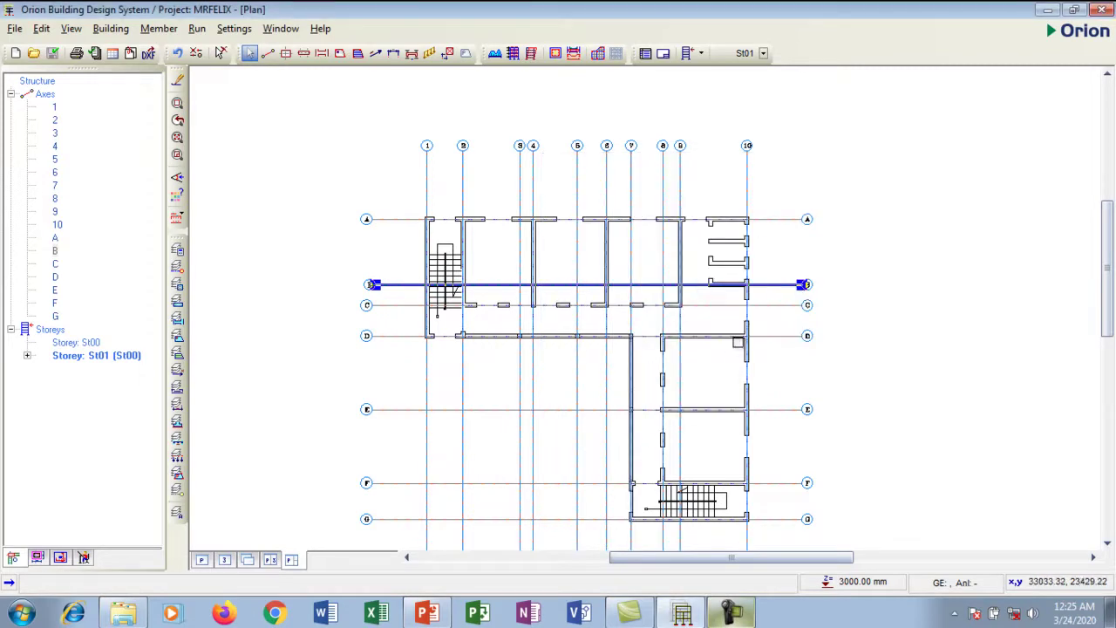
scroll(611, 279, "down", 2)
scroll(480, 290, "up", 5)
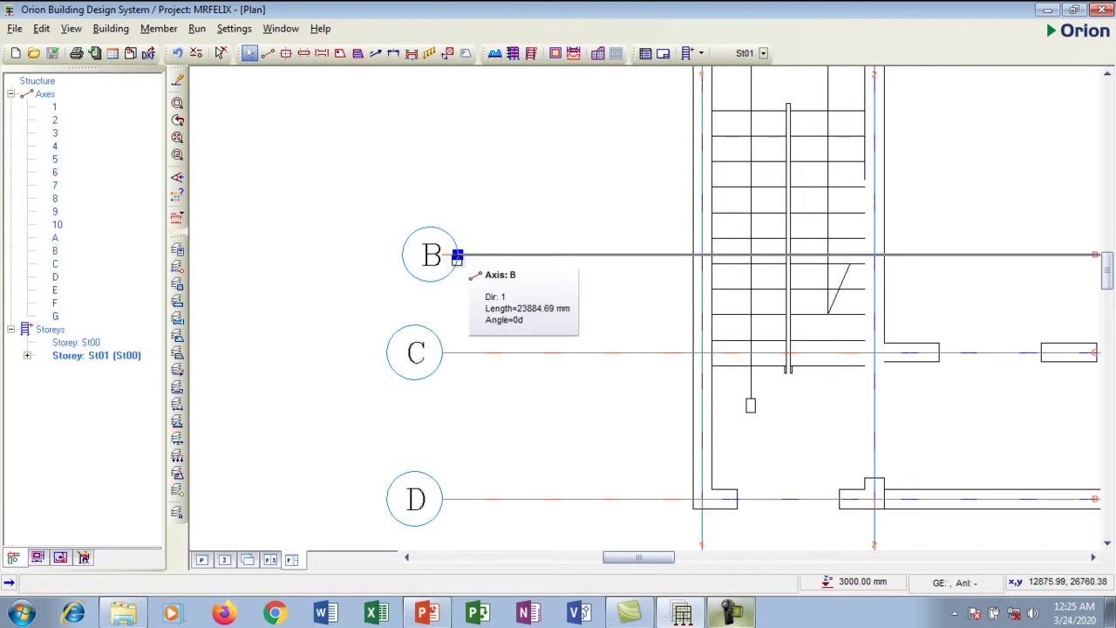
left_click(458, 256)
scroll(447, 260, "up", 3)
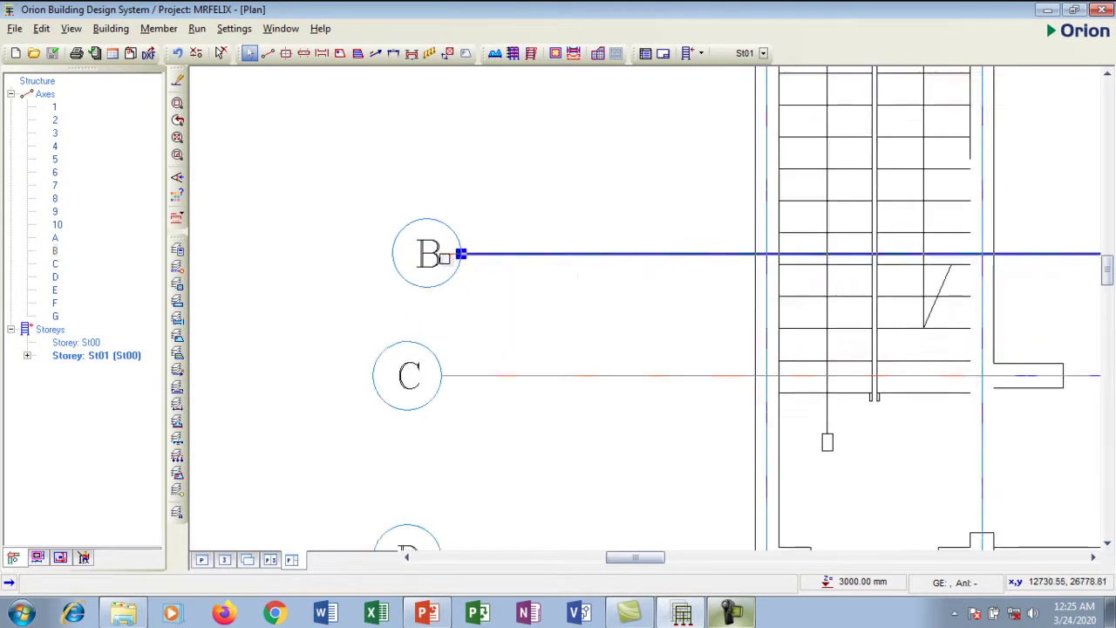
scroll(401, 262, "down", 4)
scroll(378, 266, "down", 3)
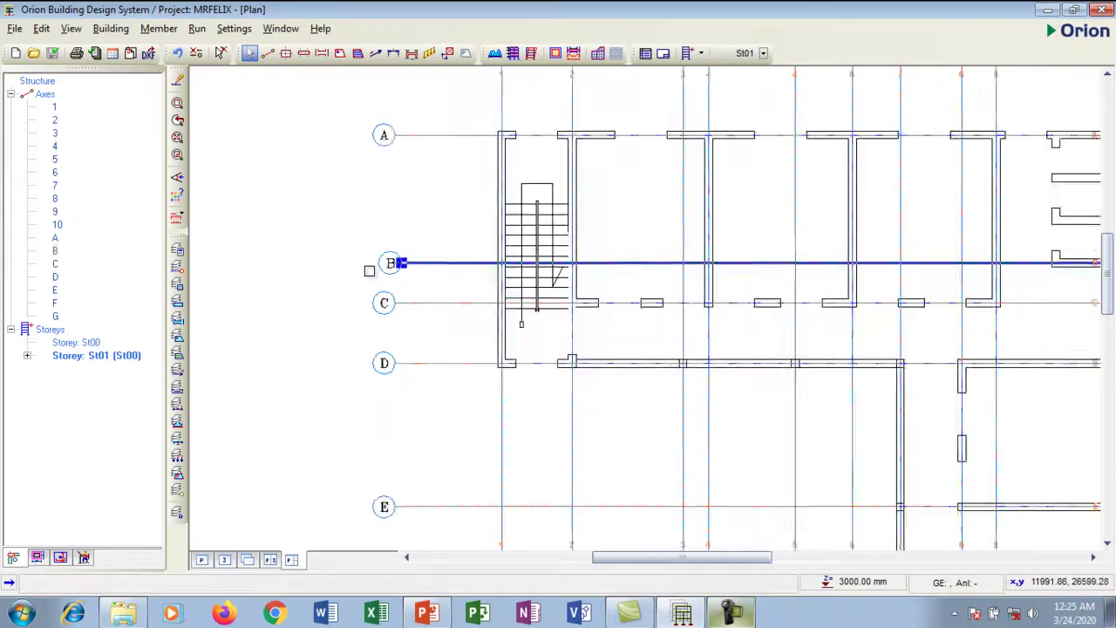
scroll(946, 266, "up", 3)
scroll(949, 266, "up", 3)
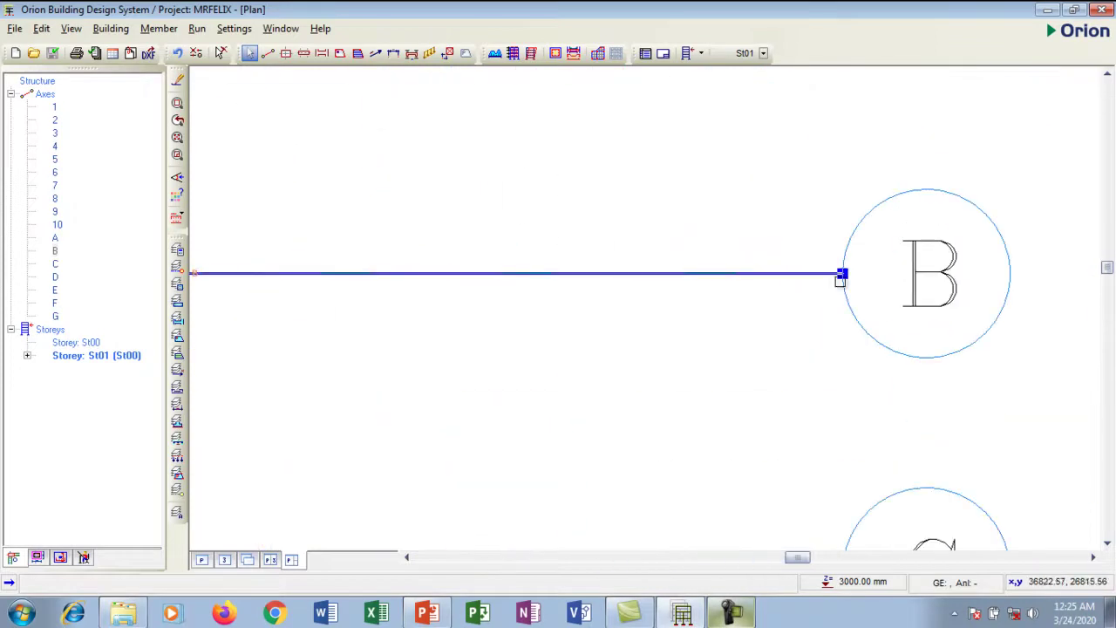
scroll(879, 264, "down", 1)
left_click(849, 264)
scroll(850, 262, "down", 5)
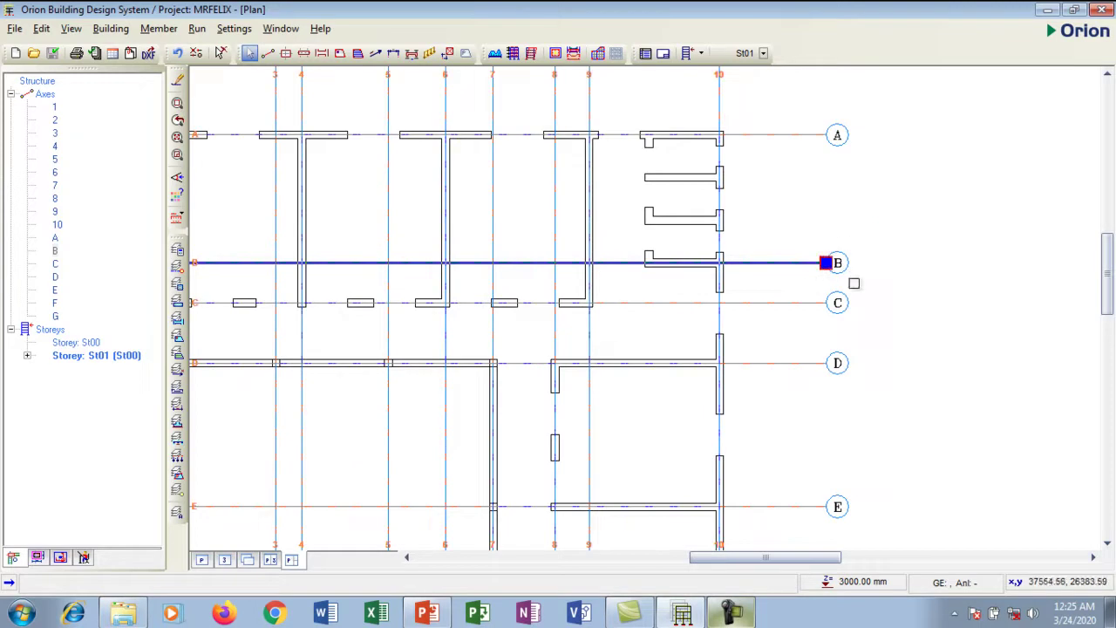
scroll(841, 237, "down", 2)
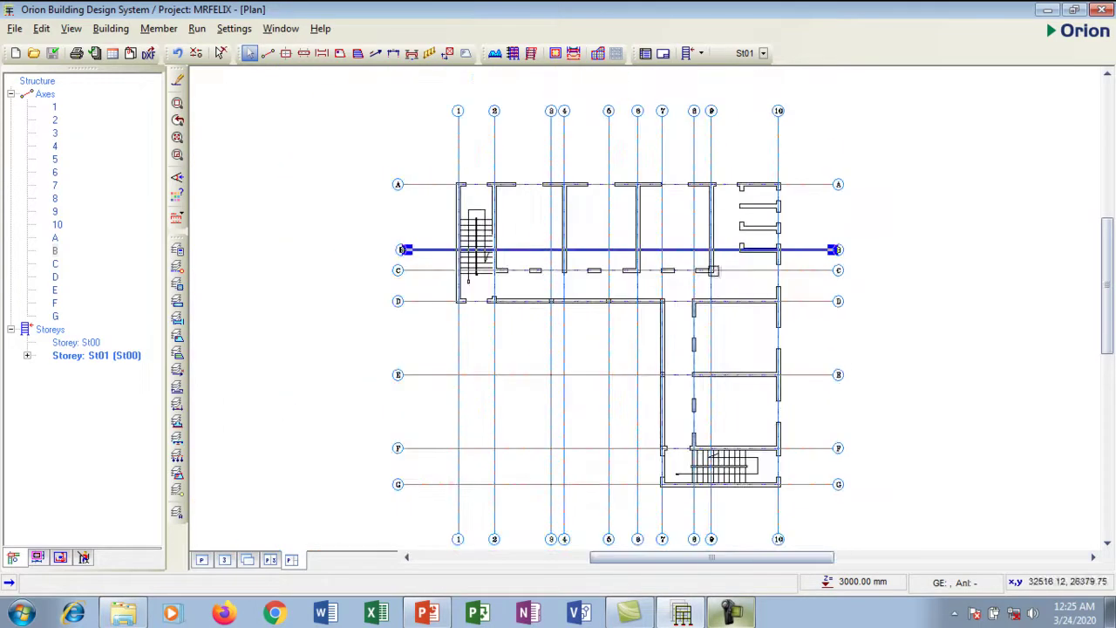
scroll(454, 263, "up", 3)
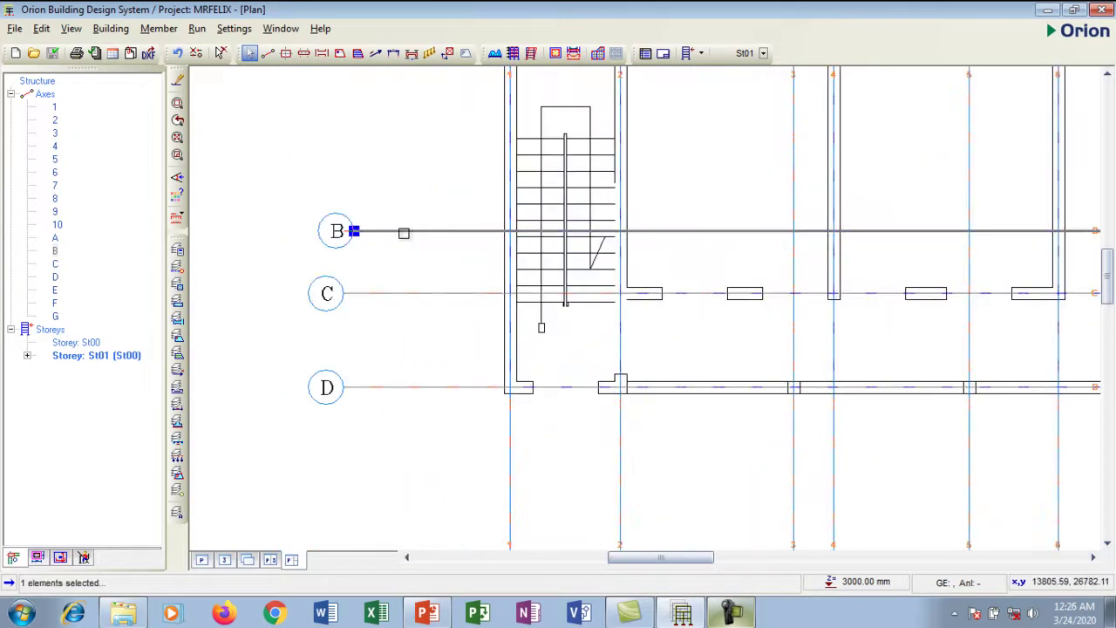
Set axis B's stretch to member insertions: 3000.00 extension, Shrink Only, selected axes only
right_click(406, 233)
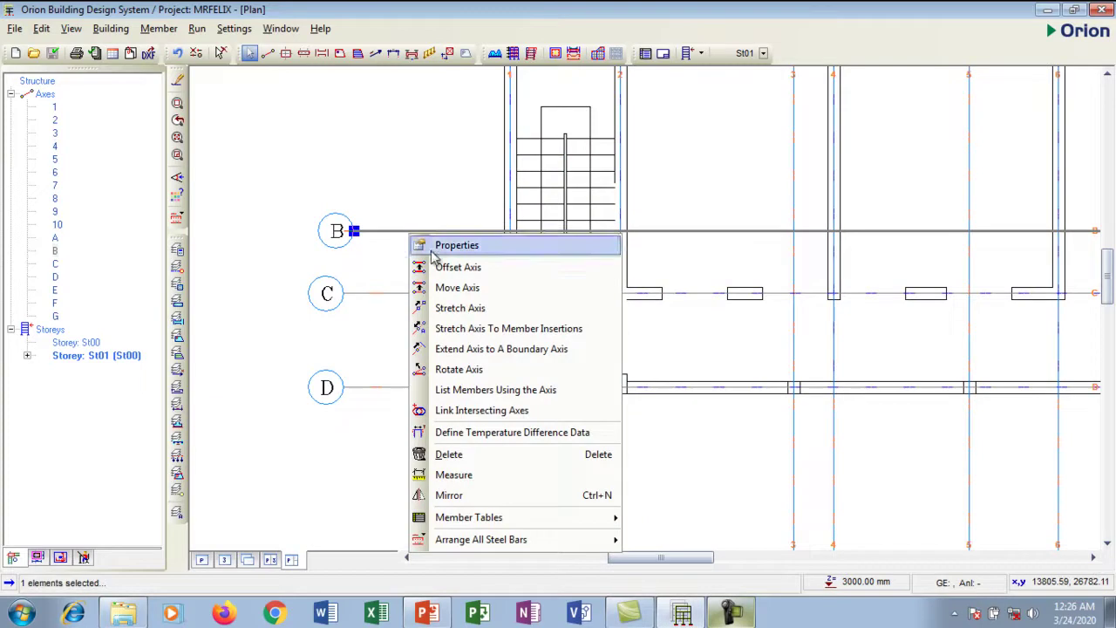
left_click(474, 329)
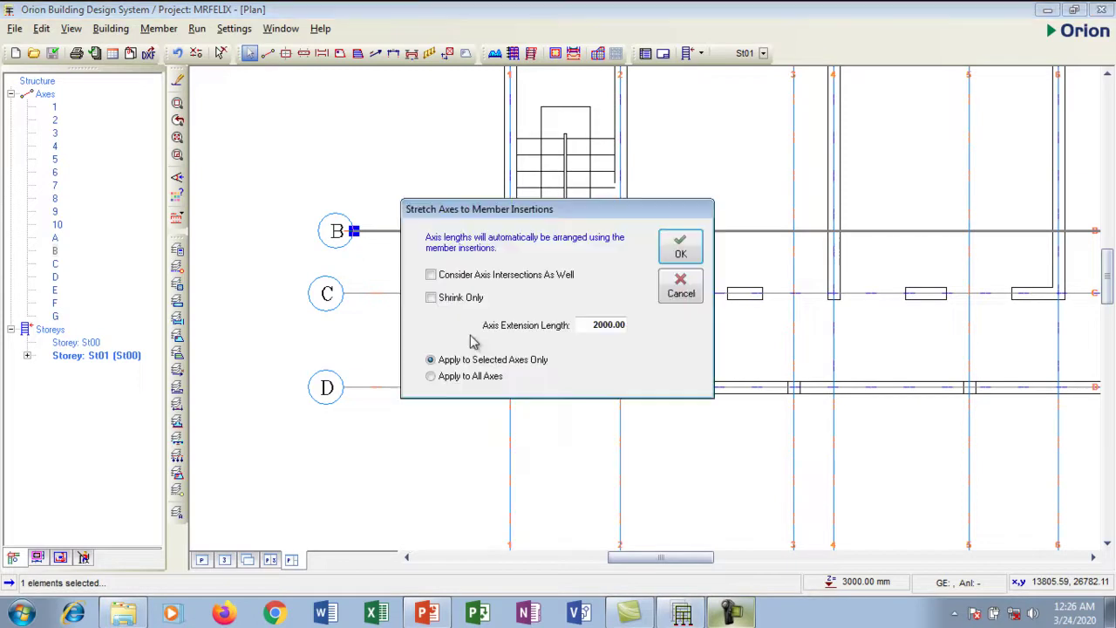
double_click(598, 327)
left_click(598, 325)
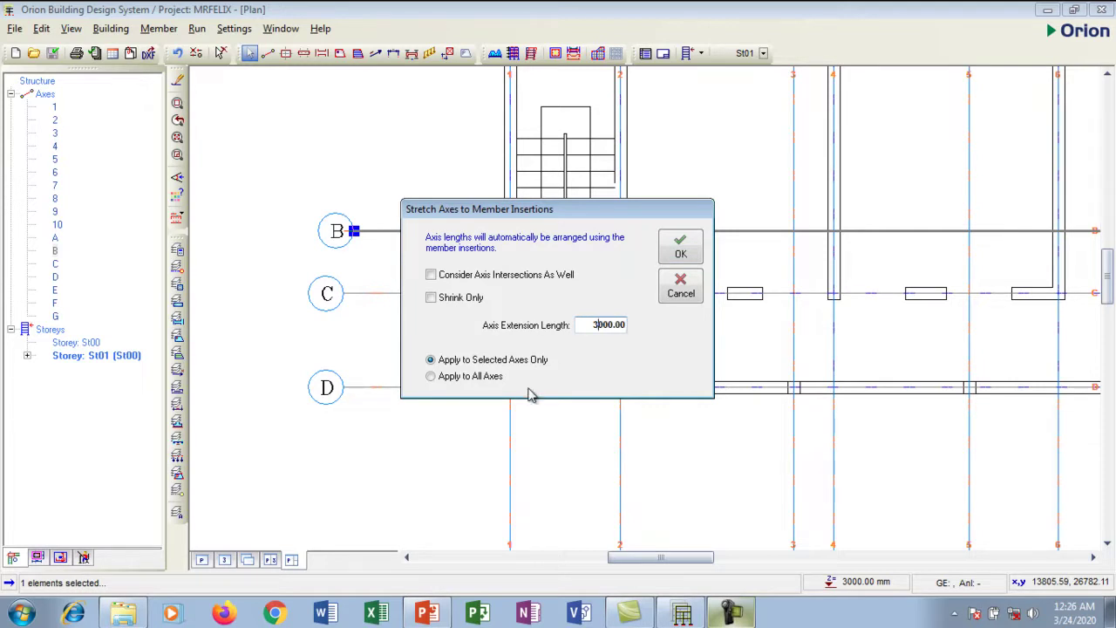
left_click(469, 377)
left_click(461, 362)
Confirm the stretch and zoom in to check axis B, now 23584.85 mm at 90°
left_click(680, 250)
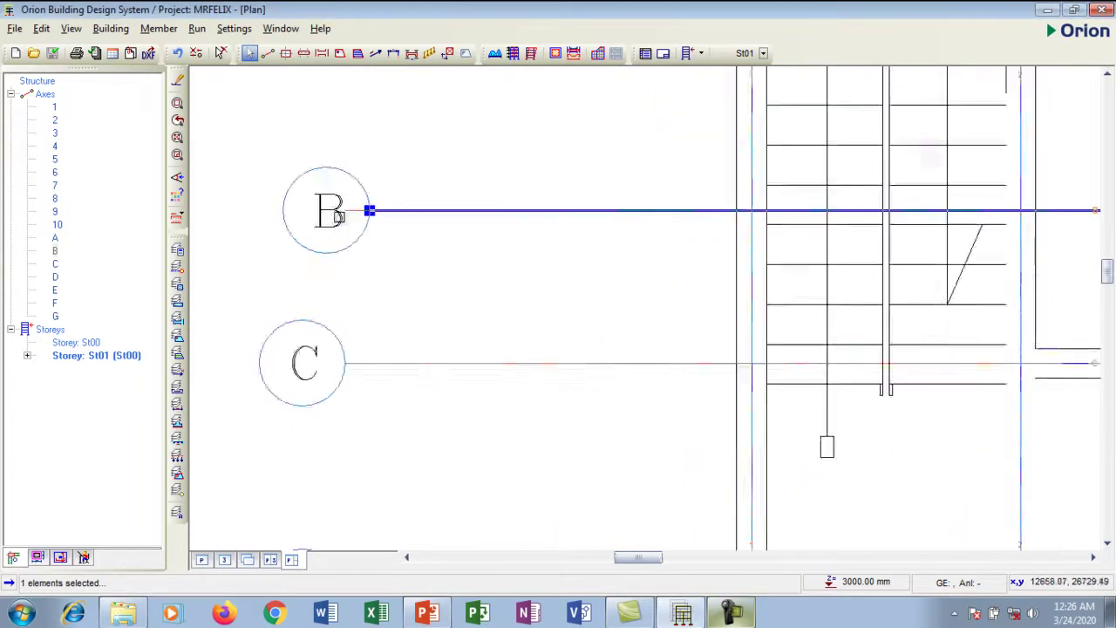
scroll(346, 249, "up", 3)
scroll(391, 219, "down", 5)
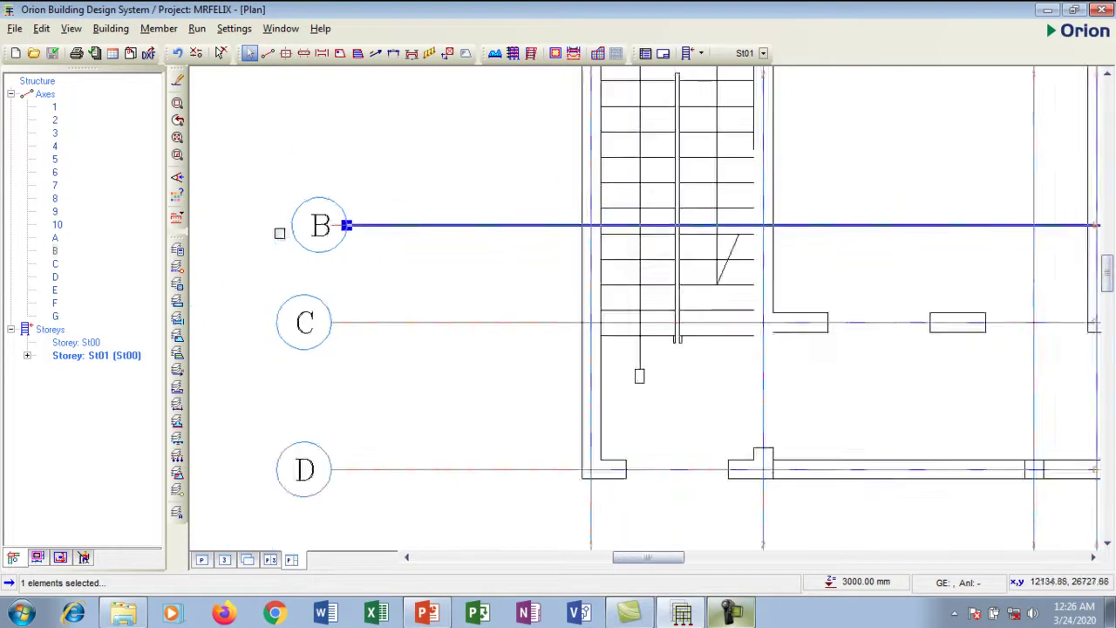
scroll(769, 177, "down", 2)
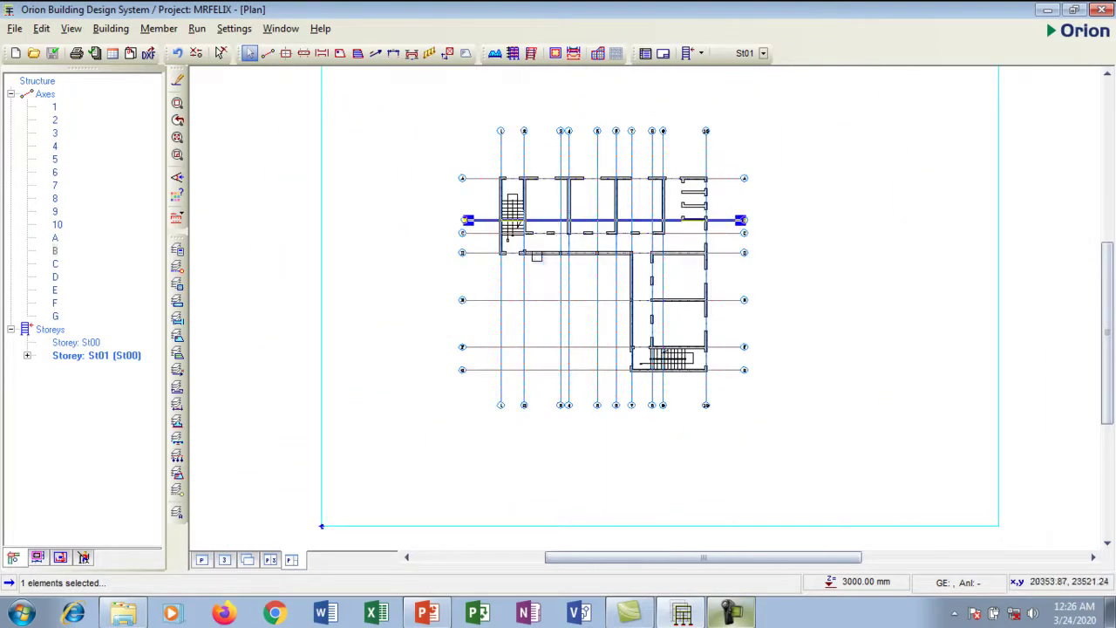
scroll(479, 244, "up", 4)
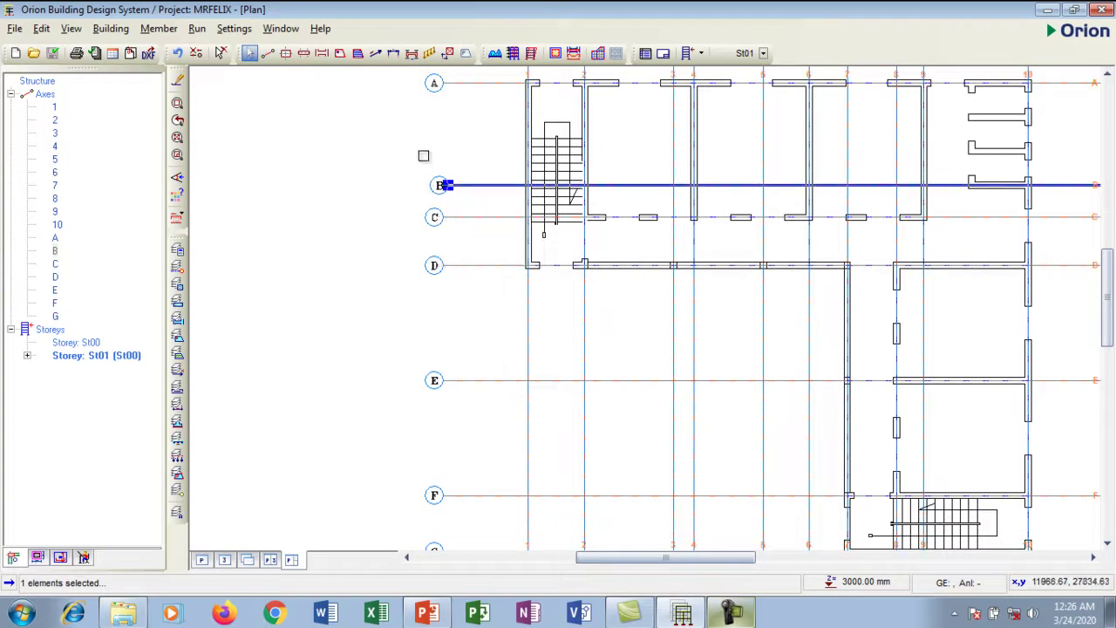
scroll(431, 217, "down", 4)
scroll(703, 210, "up", 5)
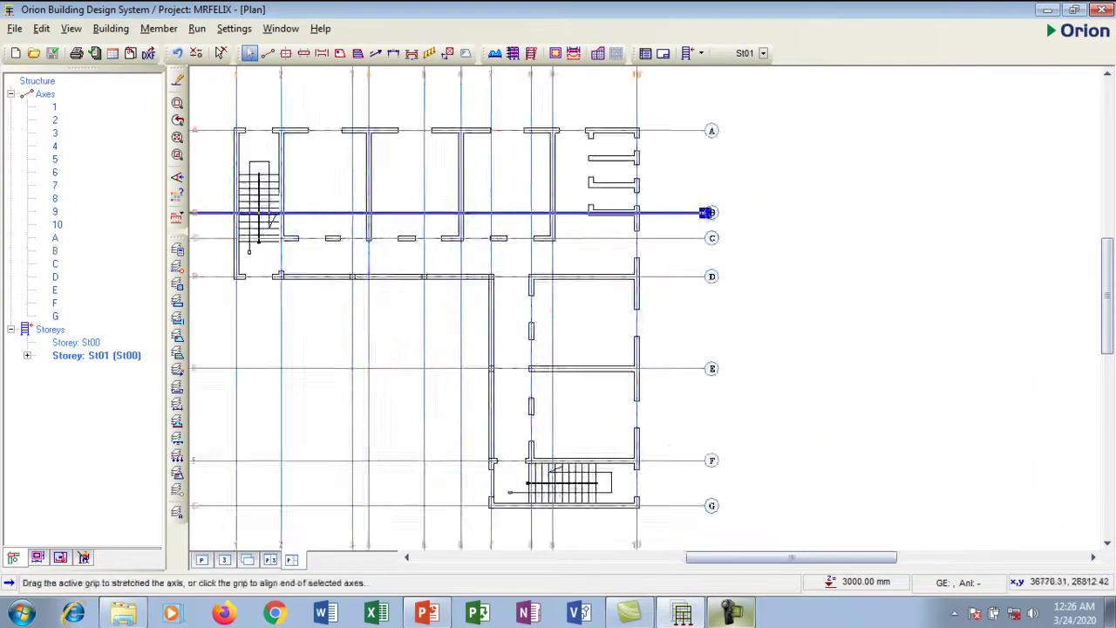
scroll(715, 244, "down", 1)
Clear the selection, reselect axis B, then select axis E
key("Escape")
scroll(727, 219, "down", 2)
left_click(689, 225)
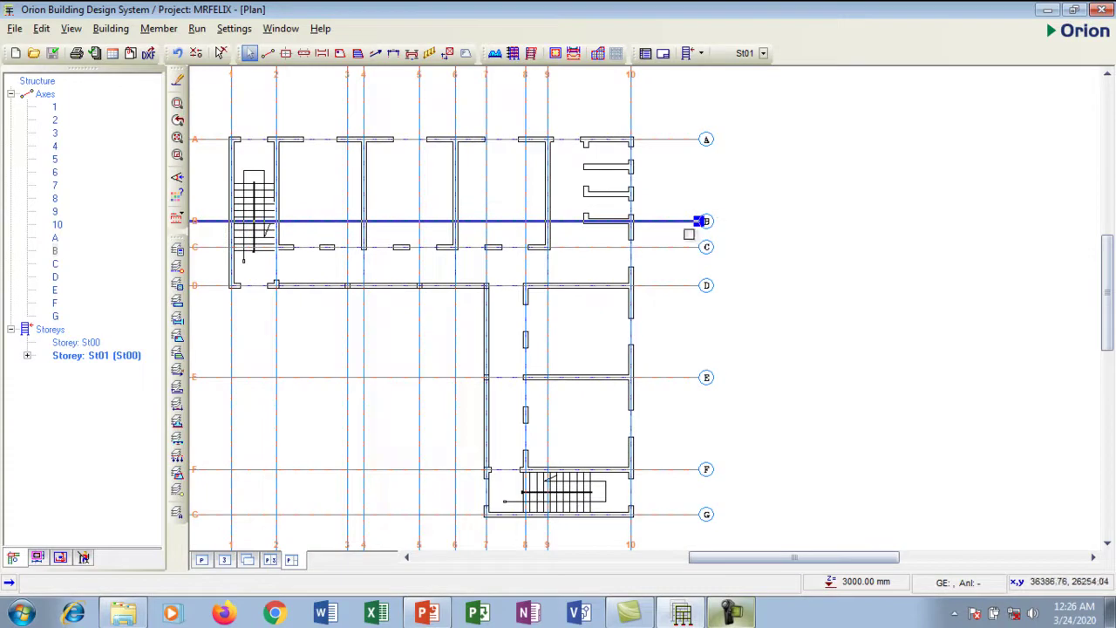
scroll(689, 223, "up", 4)
scroll(691, 217, "down", 3)
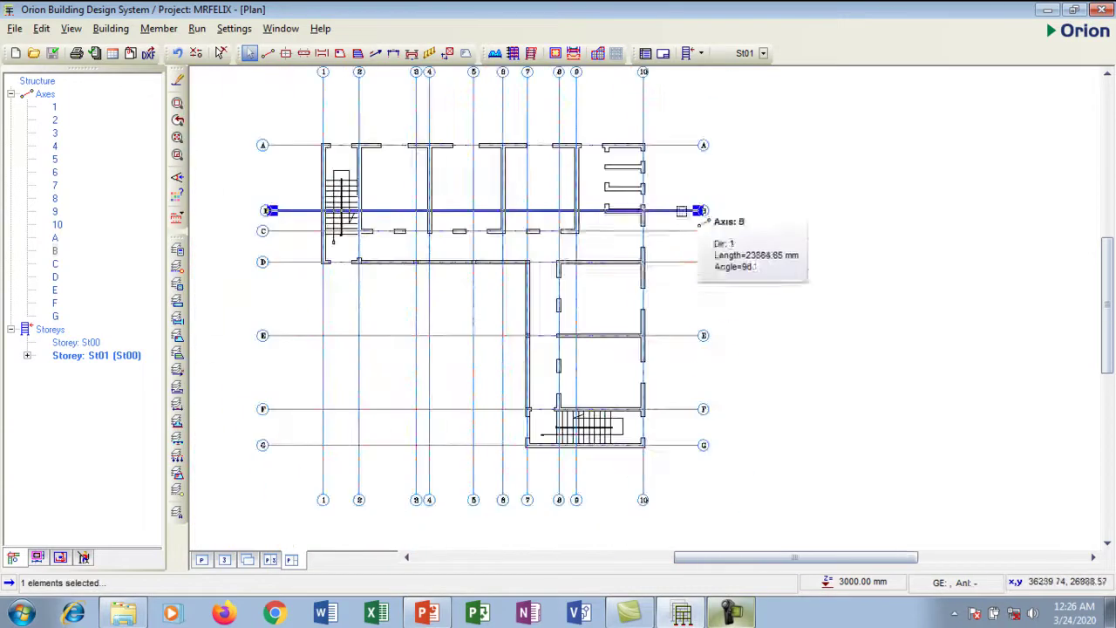
scroll(545, 176, "down", 2)
scroll(425, 269, "up", 3)
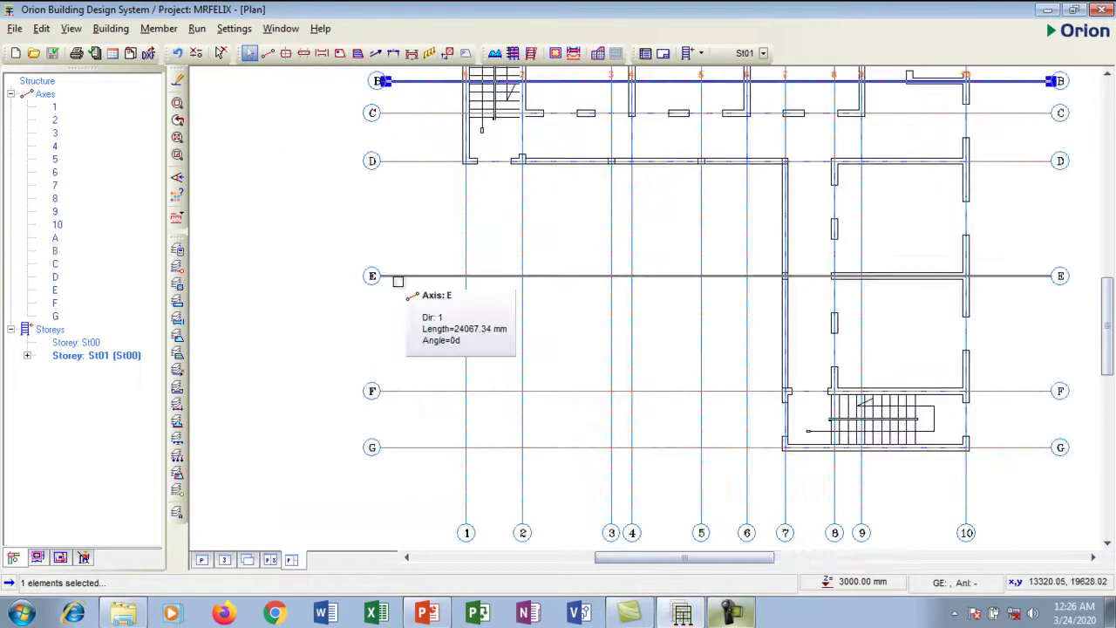
left_click(398, 279)
Extend axis E with Extend Axis to A Boundary Axis, dragging its left end well past axis 1
right_click(401, 279)
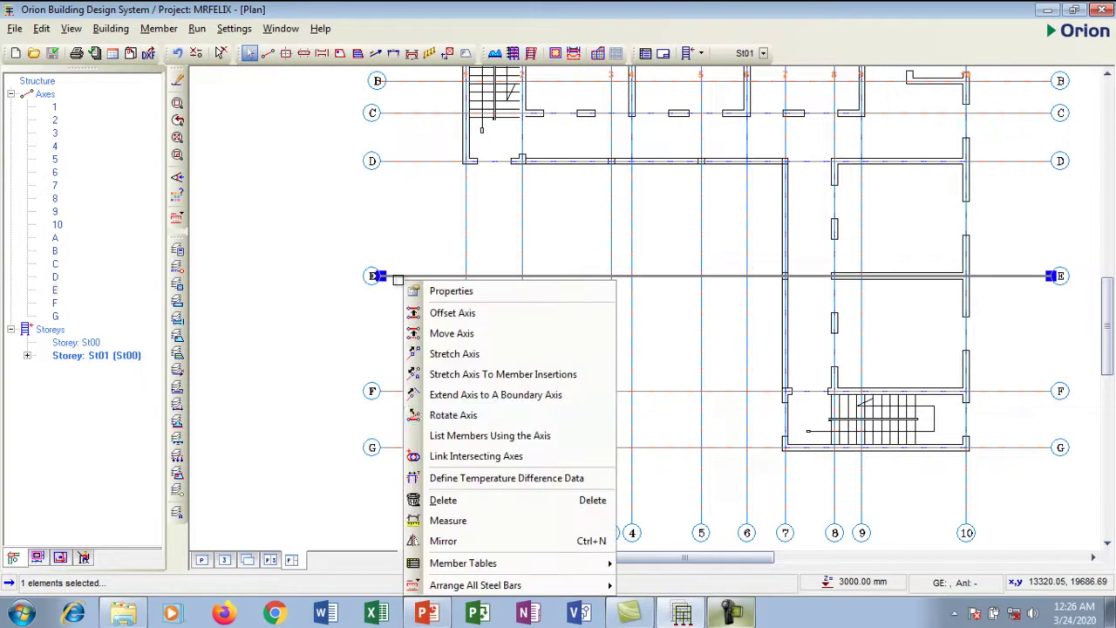
left_click(452, 398)
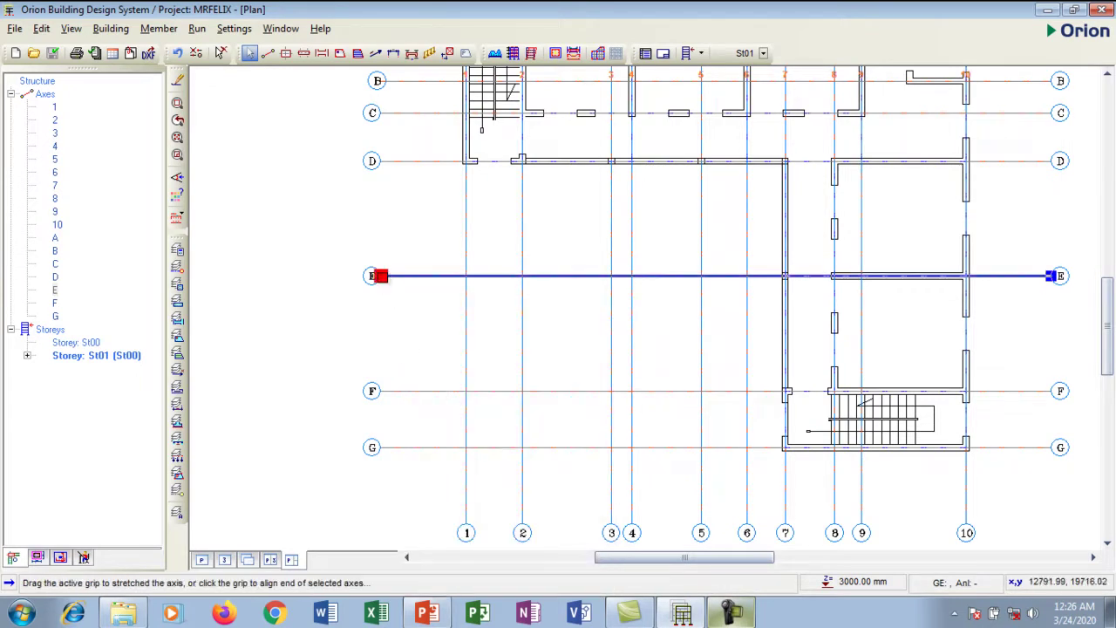
left_click(380, 276)
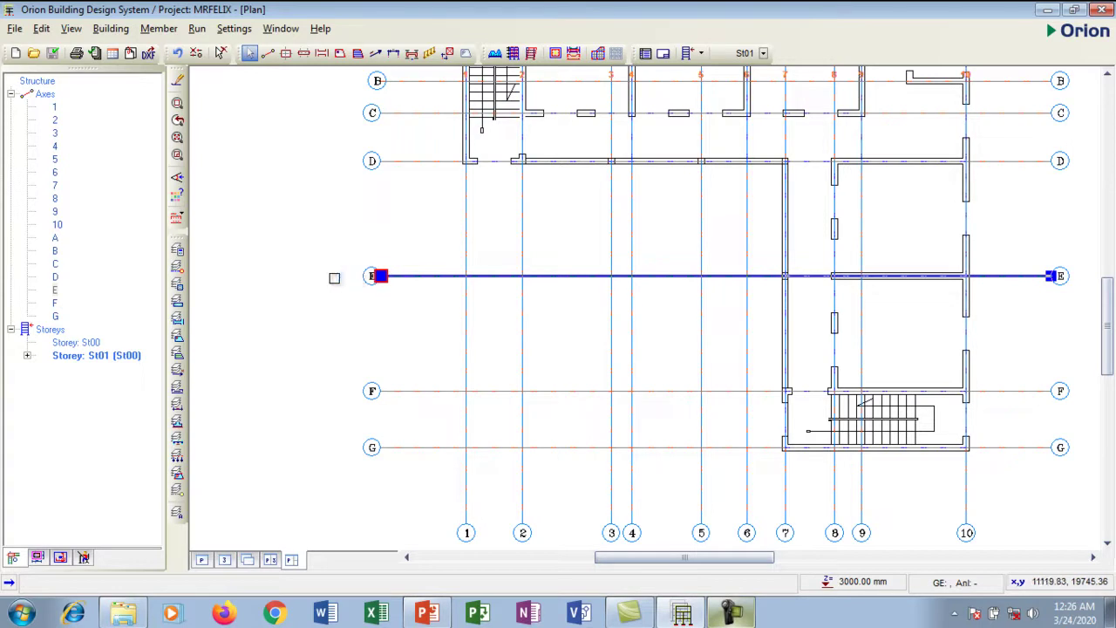
left_click(377, 276)
left_click(380, 276)
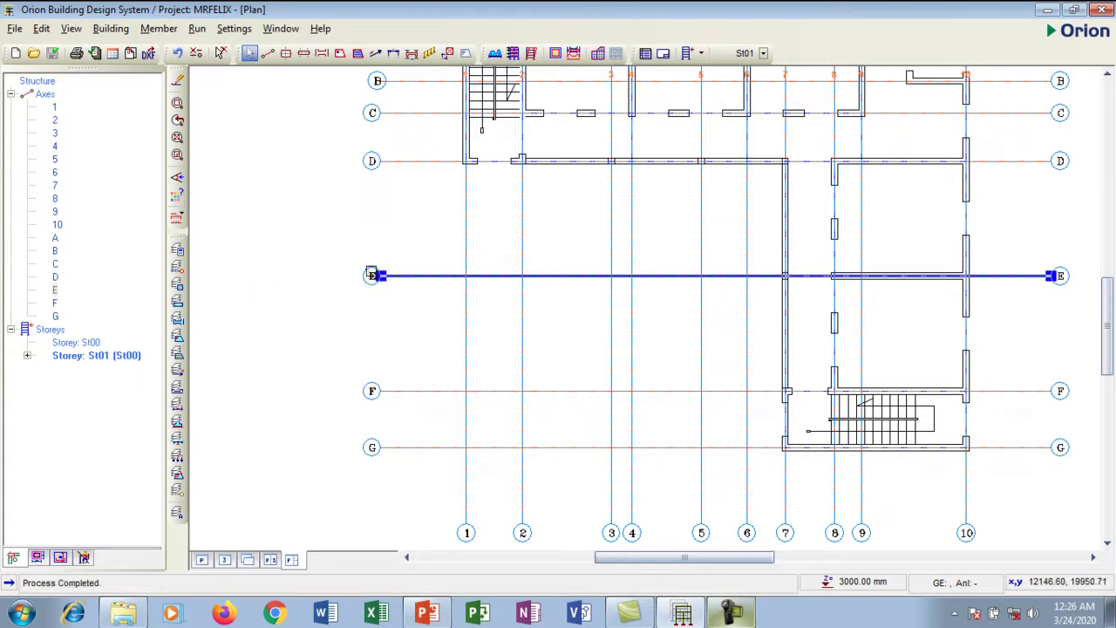
left_click(377, 276)
left_click(377, 277)
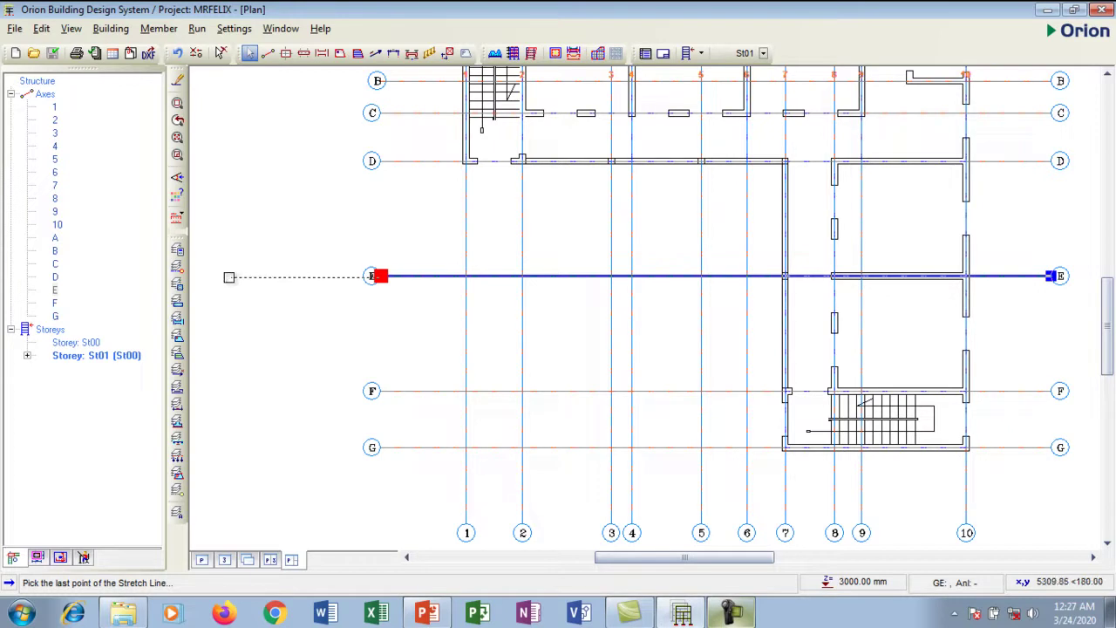
left_click(227, 276)
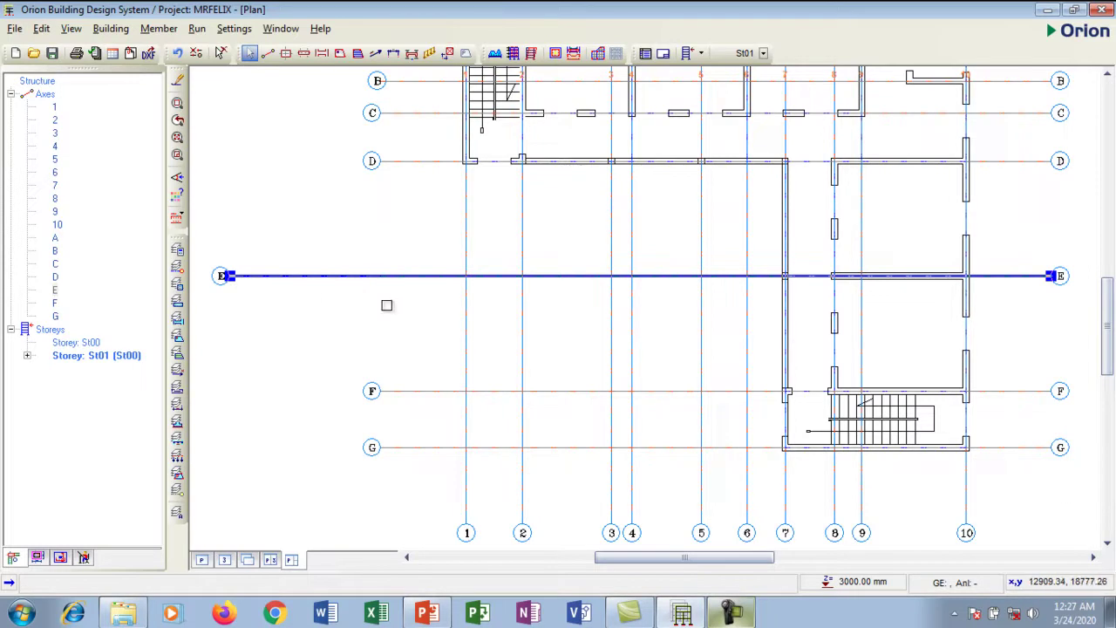
scroll(774, 269, "down", 2)
Select the whole of axis D after dismissing its actions list
scroll(775, 322, "down", 2)
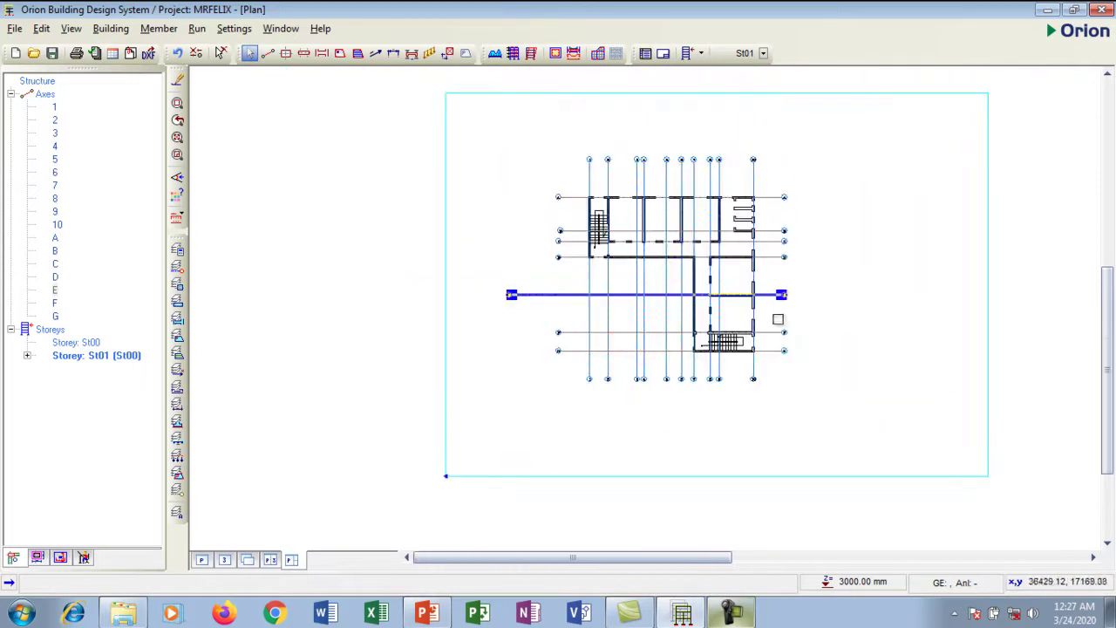
scroll(558, 254, "up", 3)
scroll(571, 268, "up", 3)
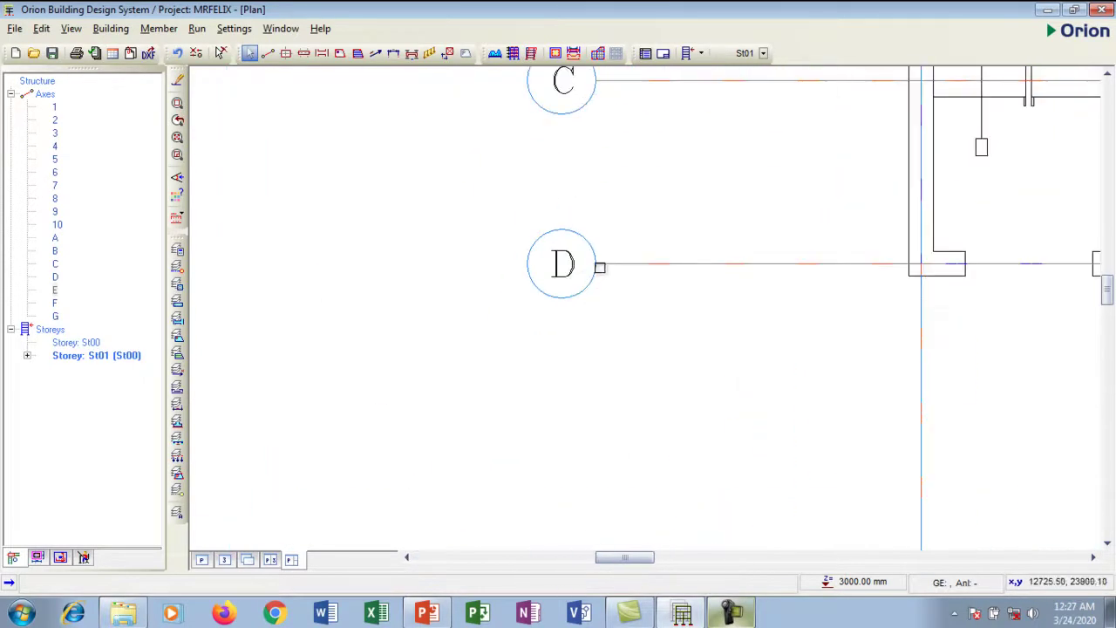
left_click(620, 264)
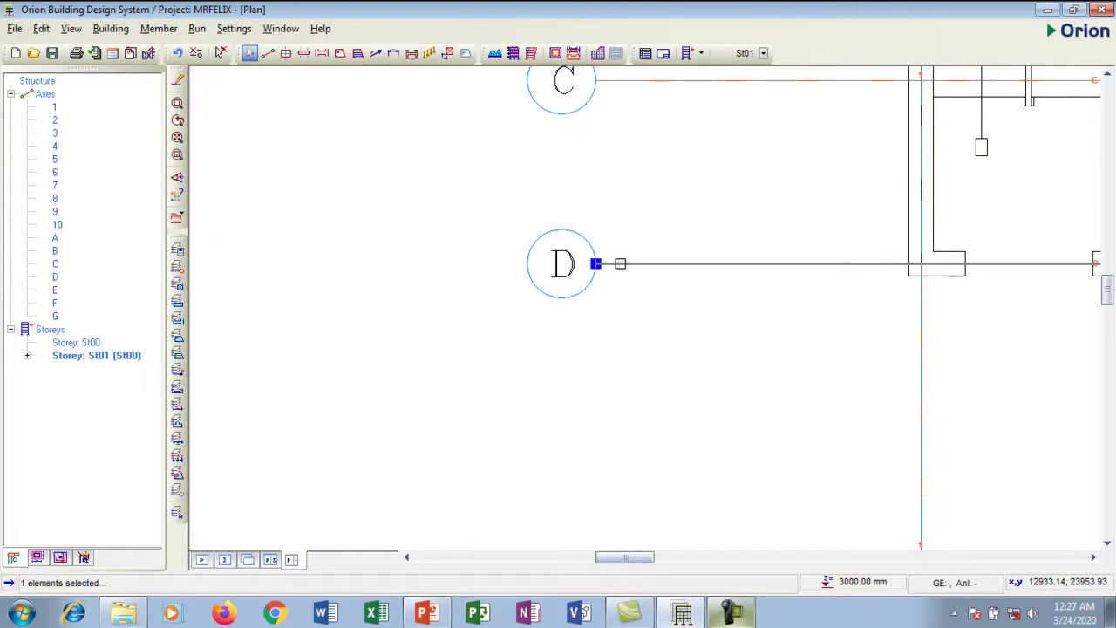
right_click(620, 264)
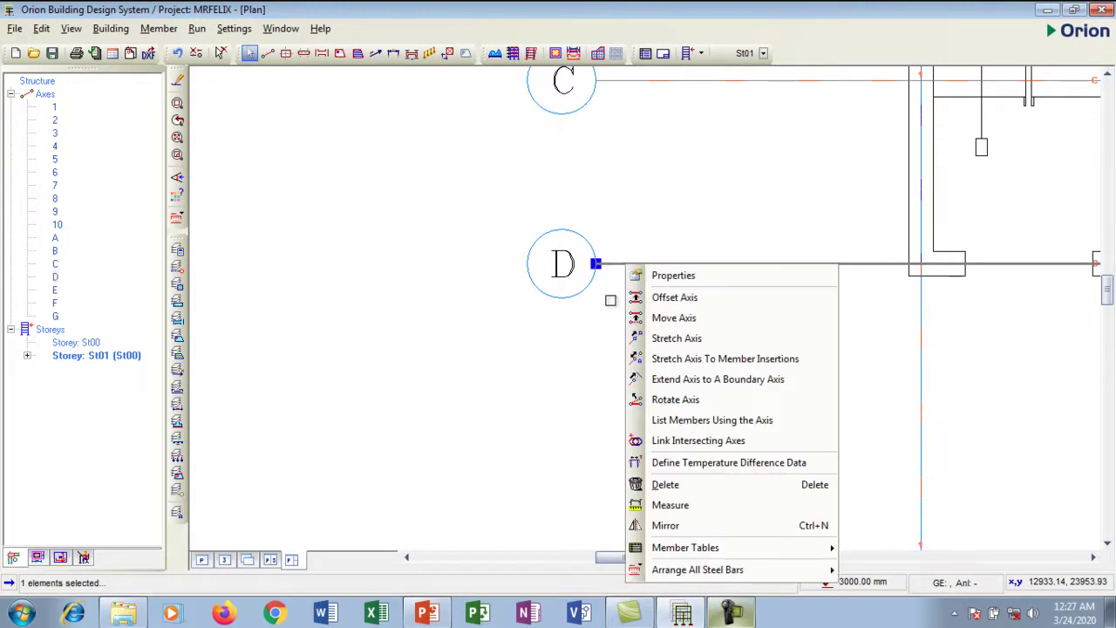
left_click(608, 302)
left_click(628, 265)
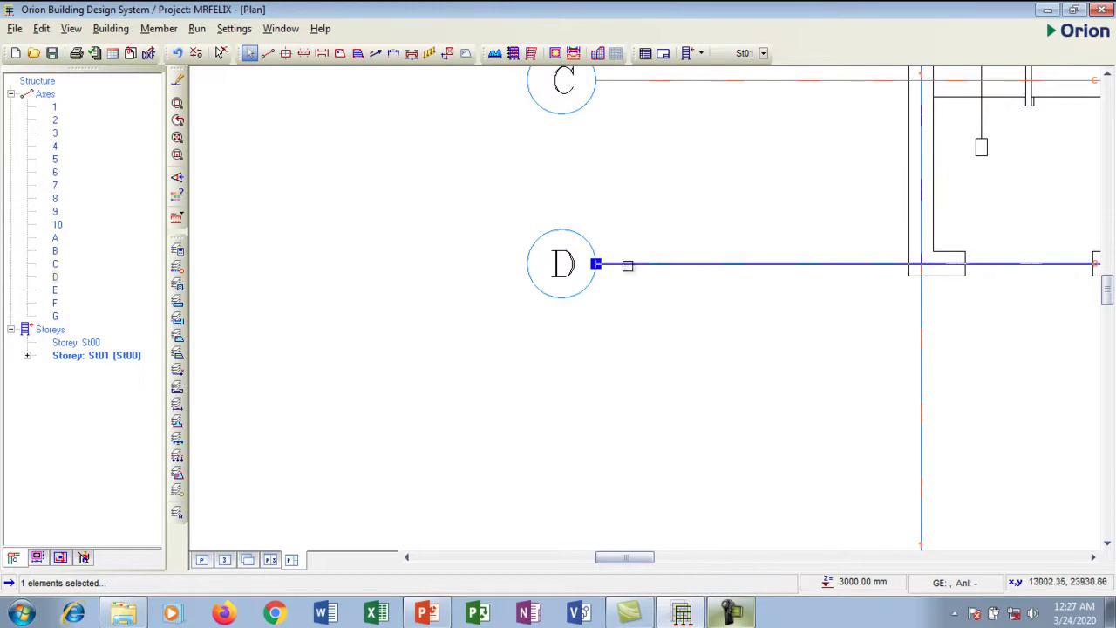
Save the project with the axis changes, then reselect axis D
left_click(52, 53)
left_click(612, 287)
mouse_move(617, 264)
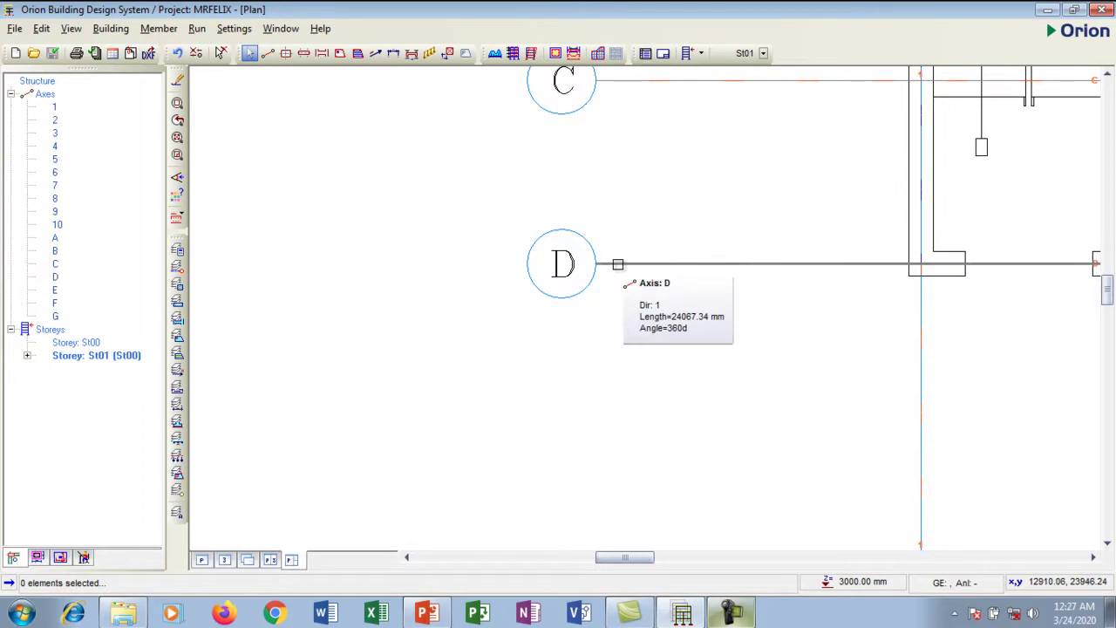
left_click(618, 265)
Extend axis D's left end westward to about 26720.68 mm and zoom out
right_click(618, 264)
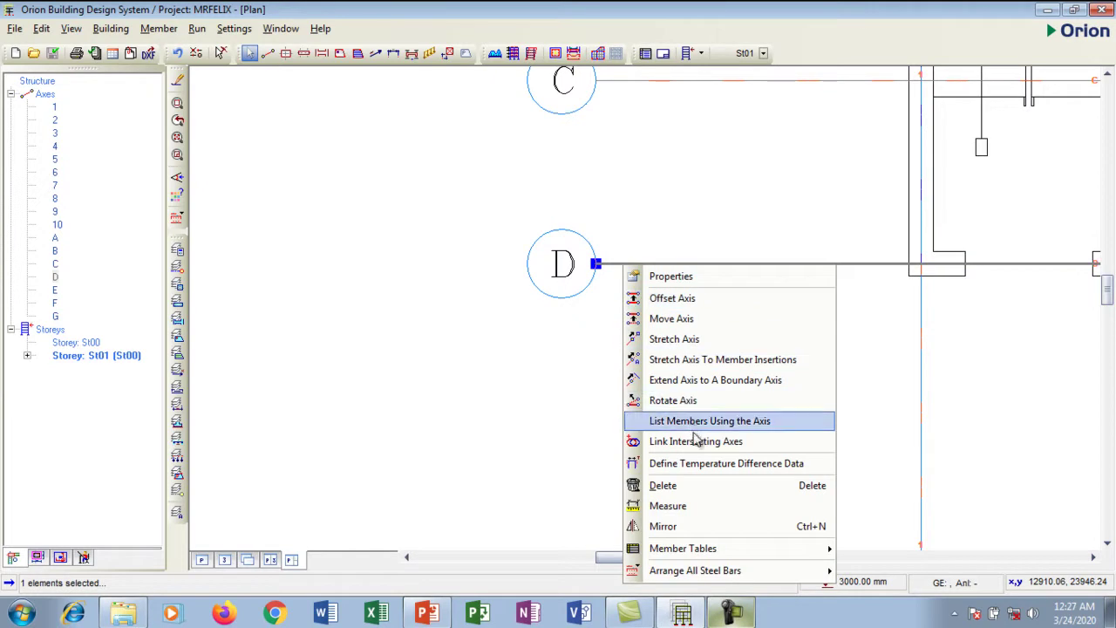
left_click(690, 381)
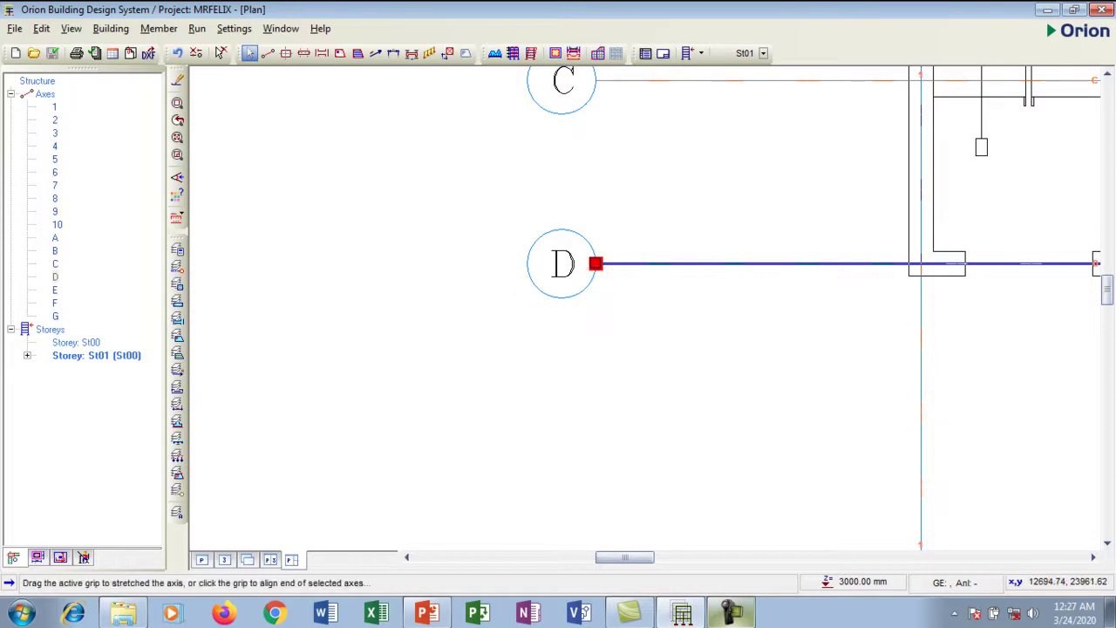
left_click(595, 263)
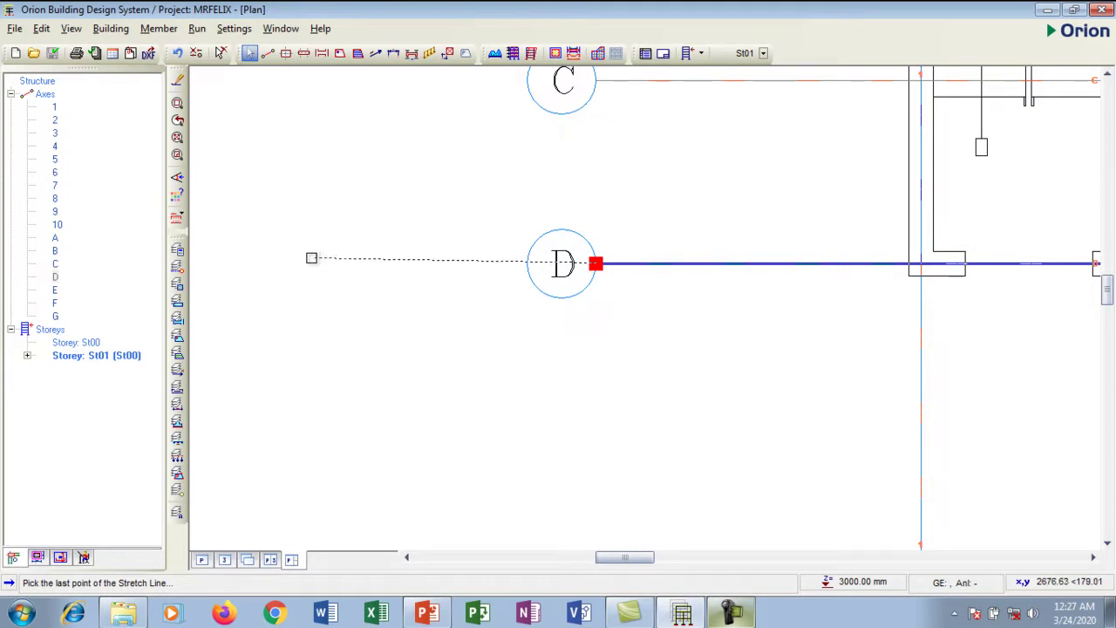
left_click(314, 259)
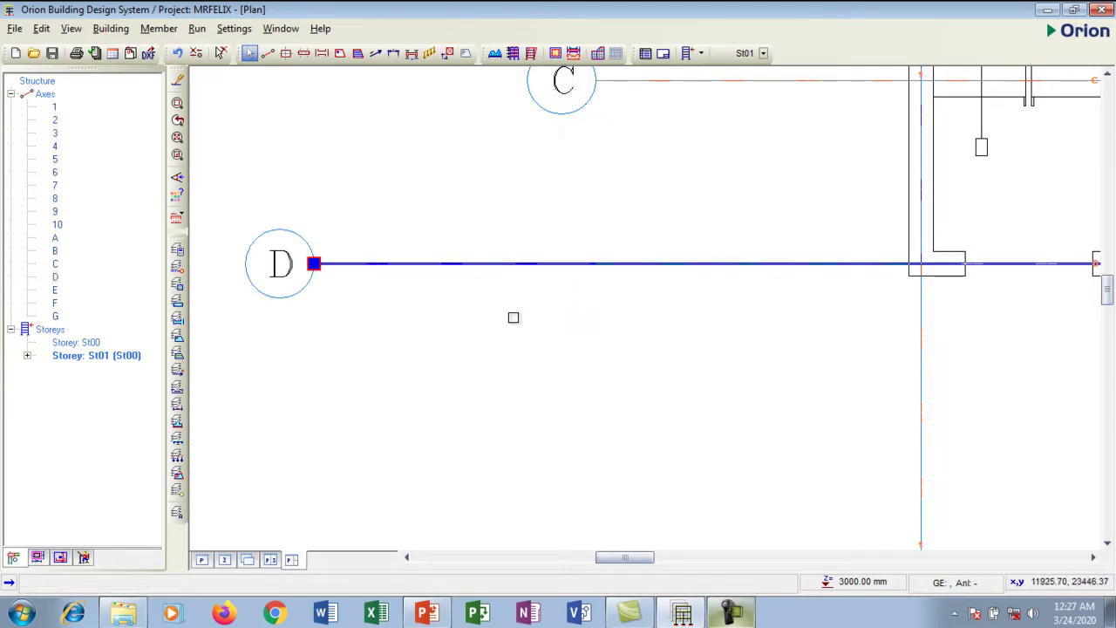
scroll(556, 318, "down", 4)
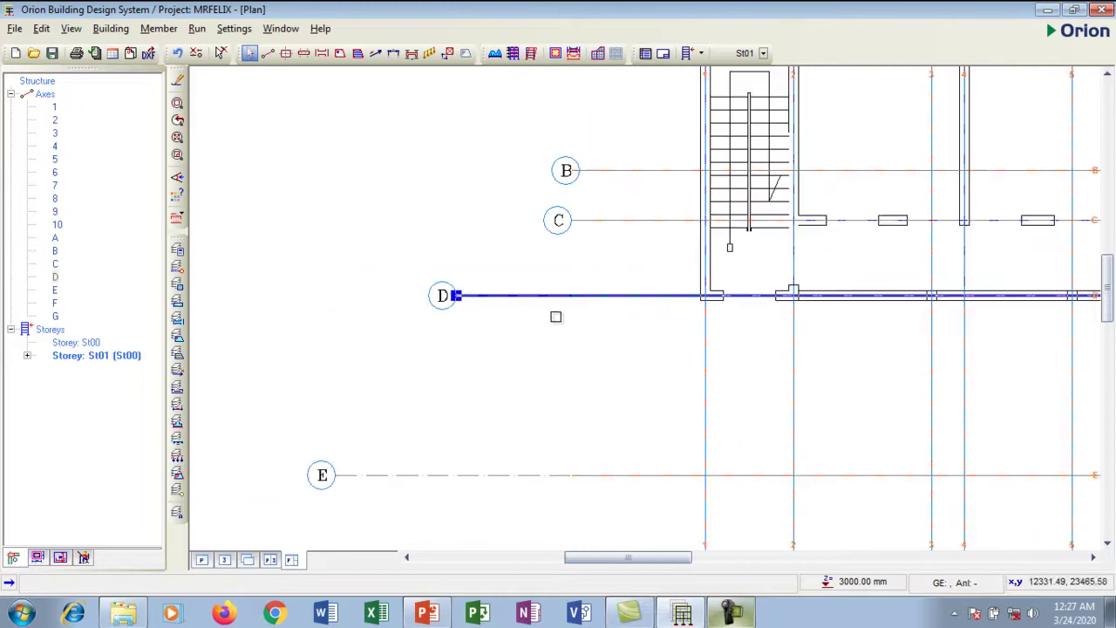
scroll(541, 308, "down", 3)
scroll(481, 291, "down", 1)
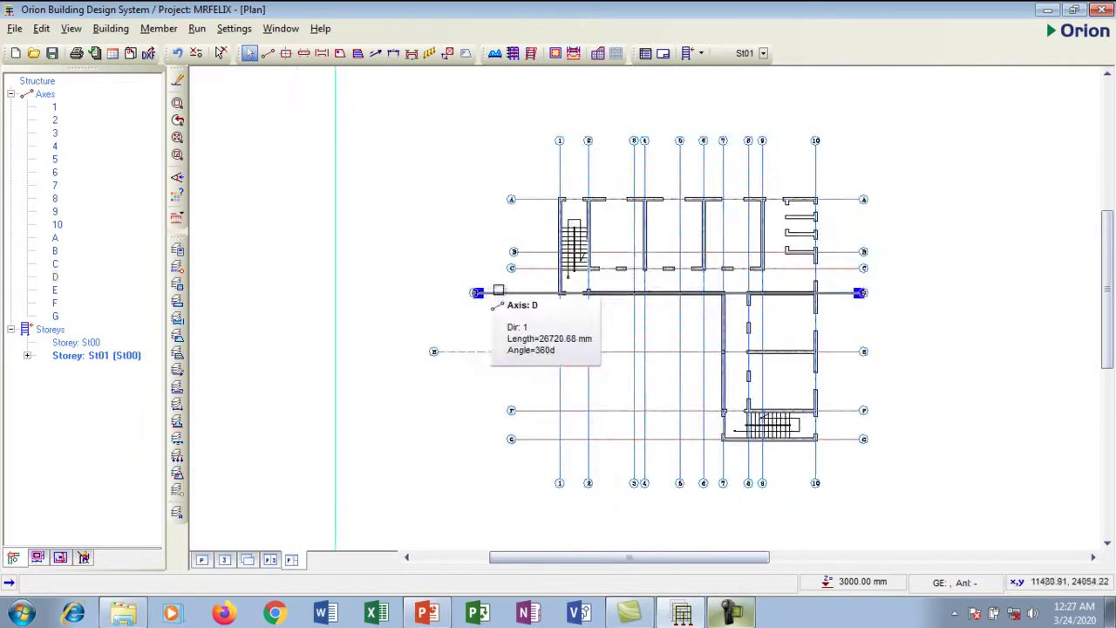